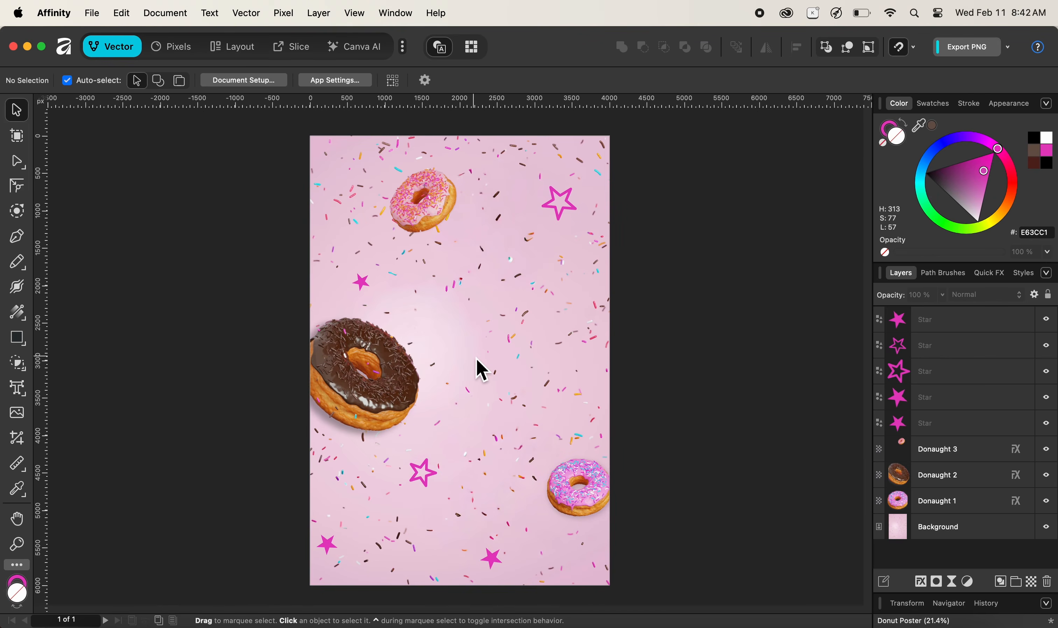
Add artistic text reading DOUGHNAUGHT at 203 pt to the upper middle of the poster
{"action": "left_click", "coordinate": [17, 388]}
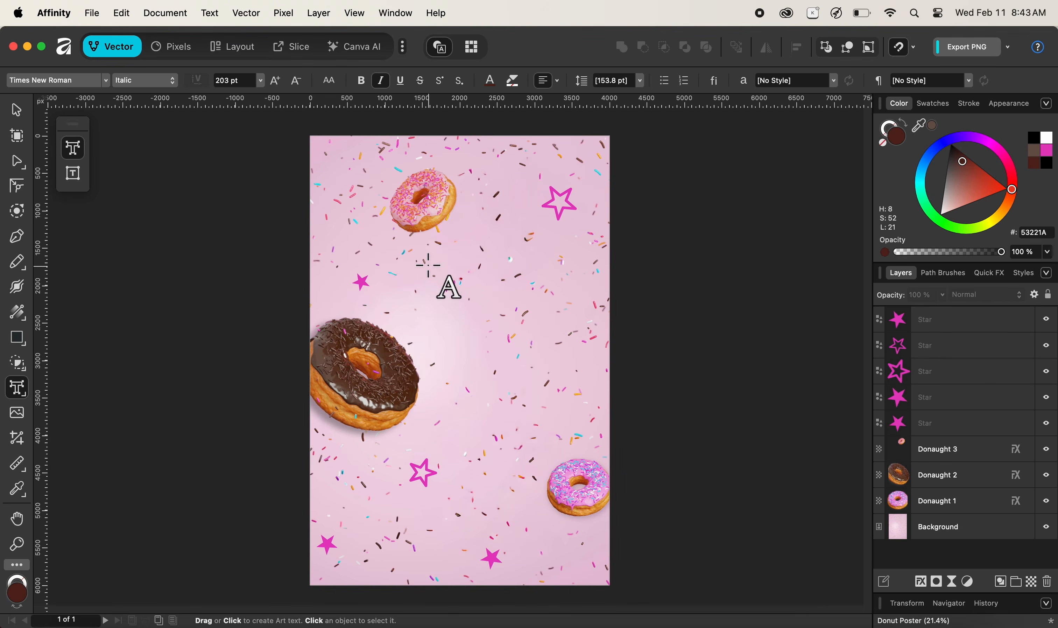
{"action": "left_click_drag", "start_coordinate": [429, 265], "coordinate": [467, 309]}
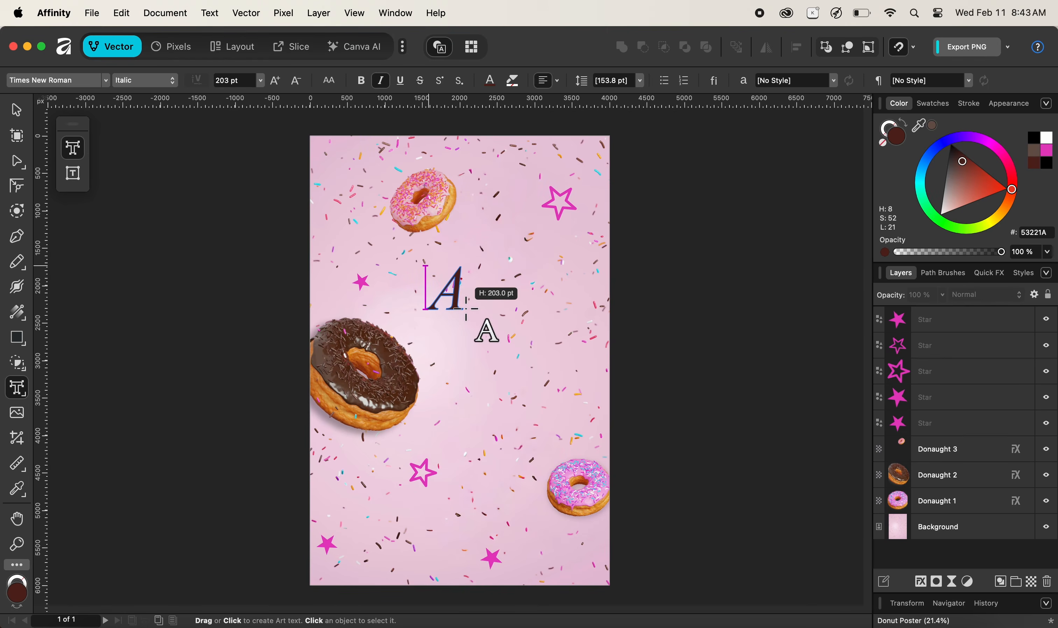
{"action": "left_click_drag", "start_coordinate": [466, 308], "coordinate": [464, 308]}
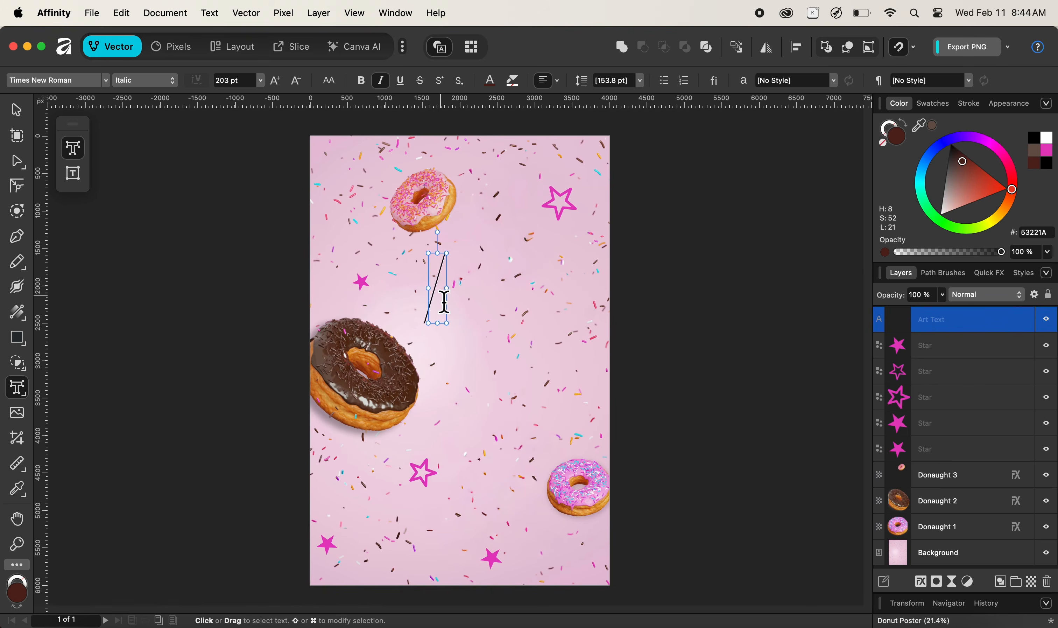
{"action": "key", "text": "Caps_Lock"}
{"action": "type", "text": "DOU"}
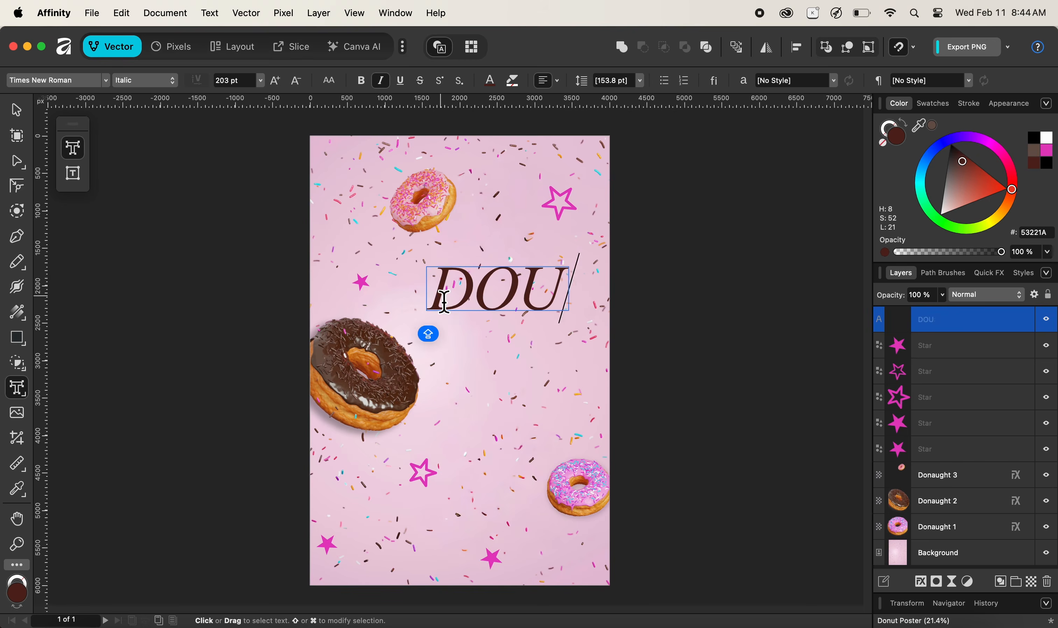
{"action": "type", "text": "GHNAUGHT"}
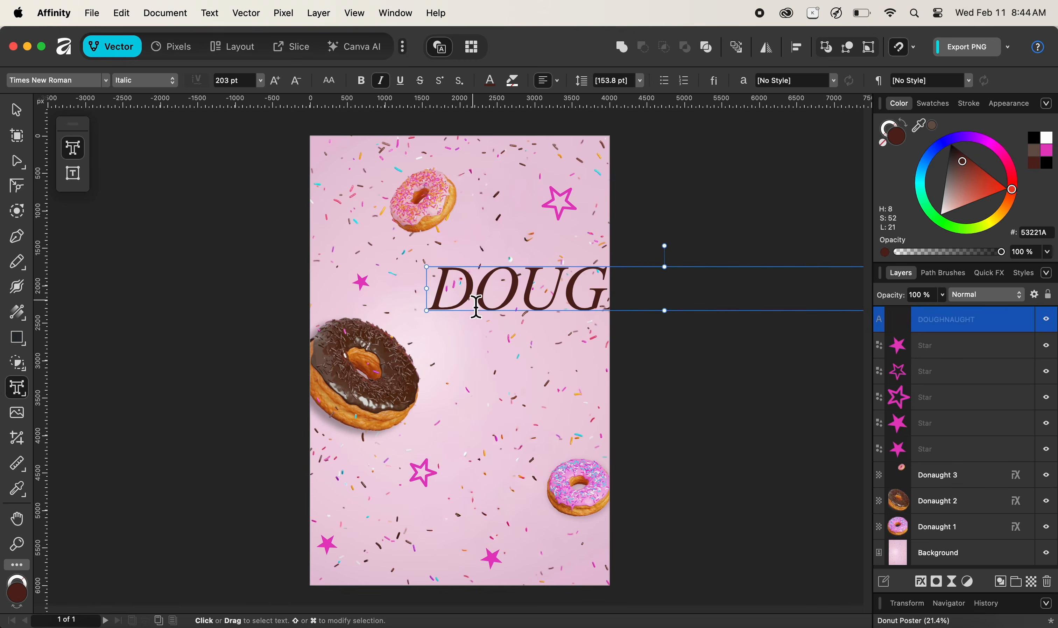
Shift the DOUGHNAUGHT text left and break it into two lines, DOUGH and NAUGHT
{"action": "left_click", "coordinate": [17, 110]}
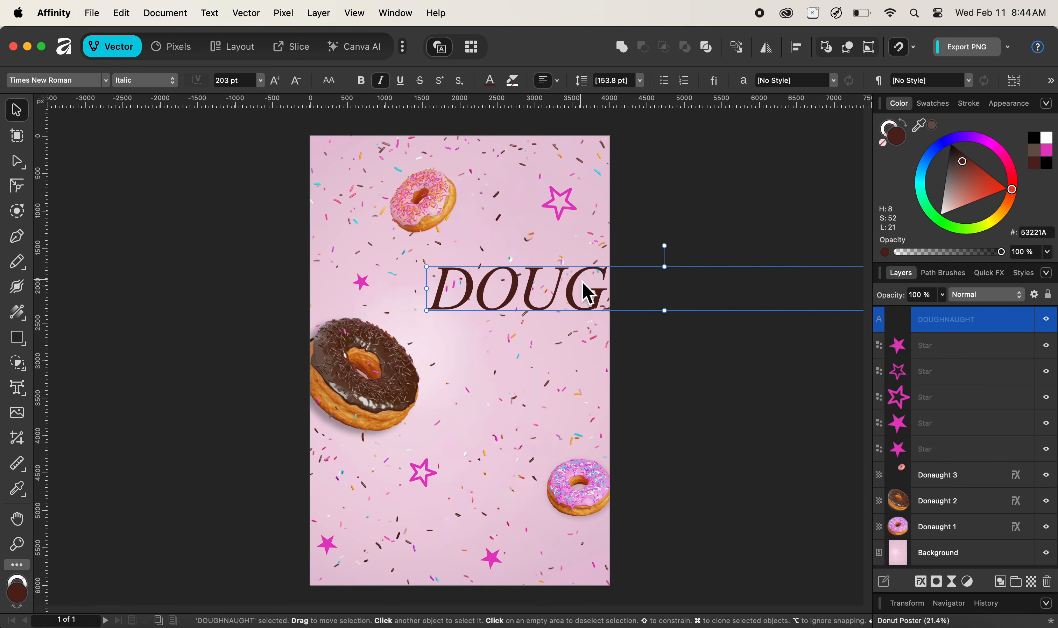
{"action": "left_click_drag", "start_coordinate": [579, 285], "coordinate": [453, 287]}
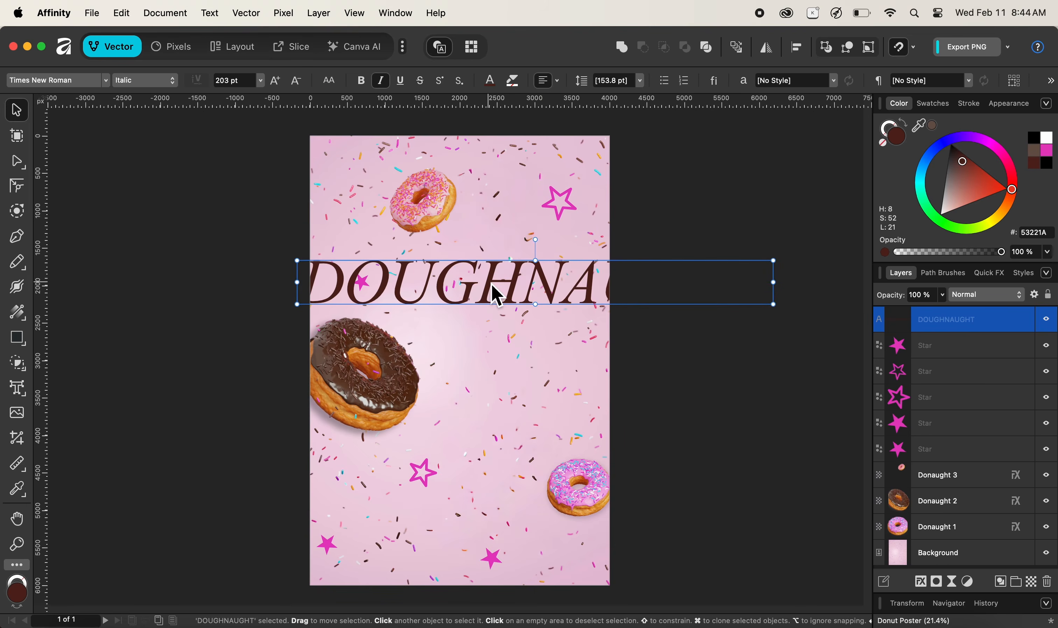
{"action": "key", "text": "t"}
{"action": "left_click", "coordinate": [527, 289]}
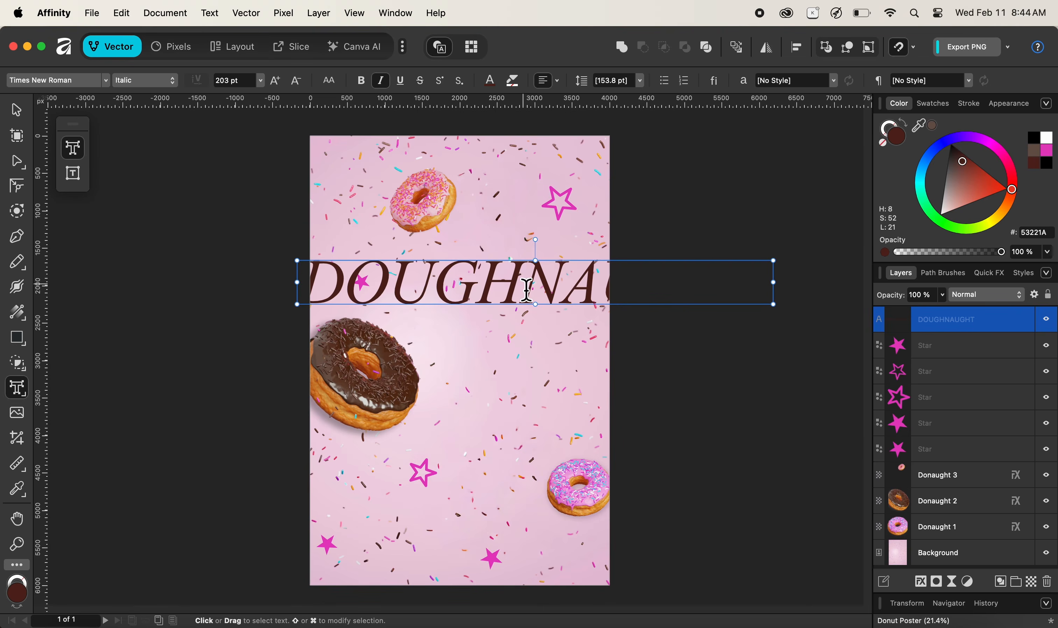
{"action": "key", "text": "Return"}
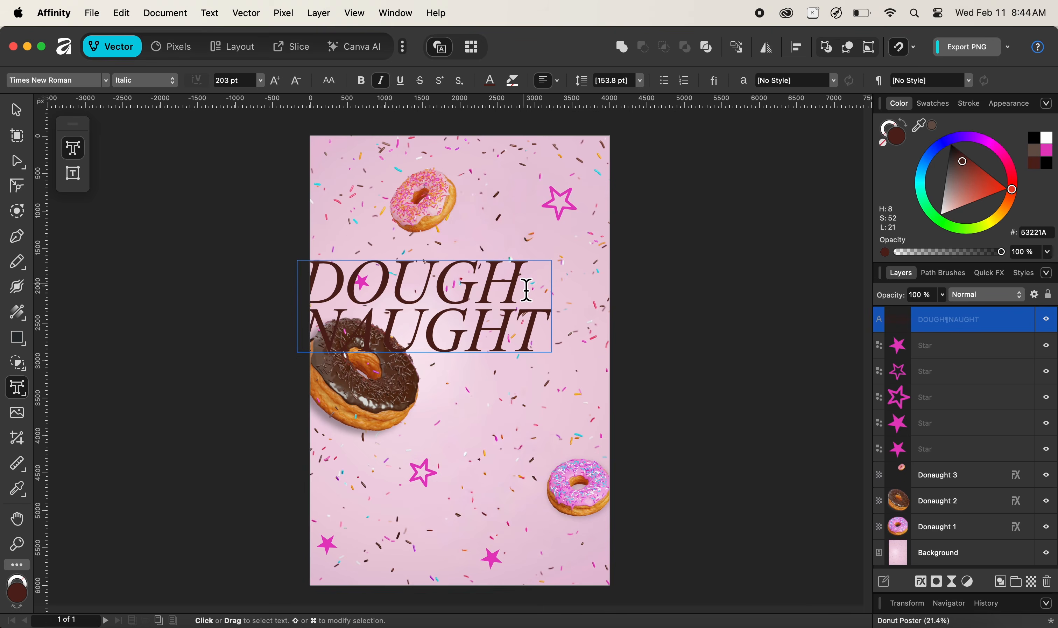
{"action": "key", "text": "Escape"}
{"action": "key", "text": "Escape"}
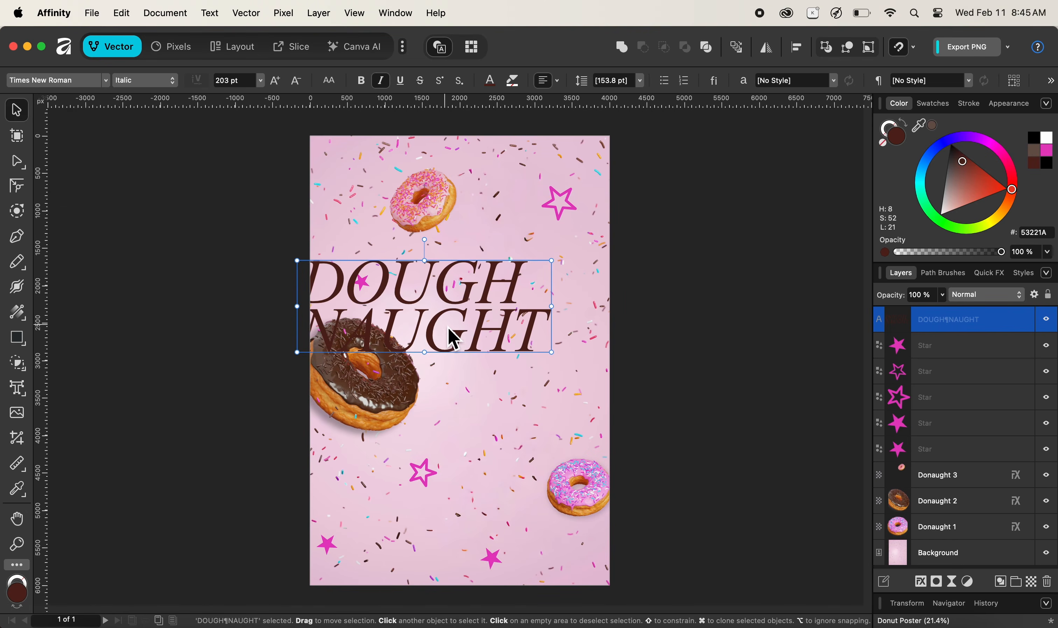
Set the two-line title's font size to 144 pt and place it to the upper right of the chocolate donut
{"action": "left_click_drag", "start_coordinate": [416, 307], "coordinate": [494, 308]}
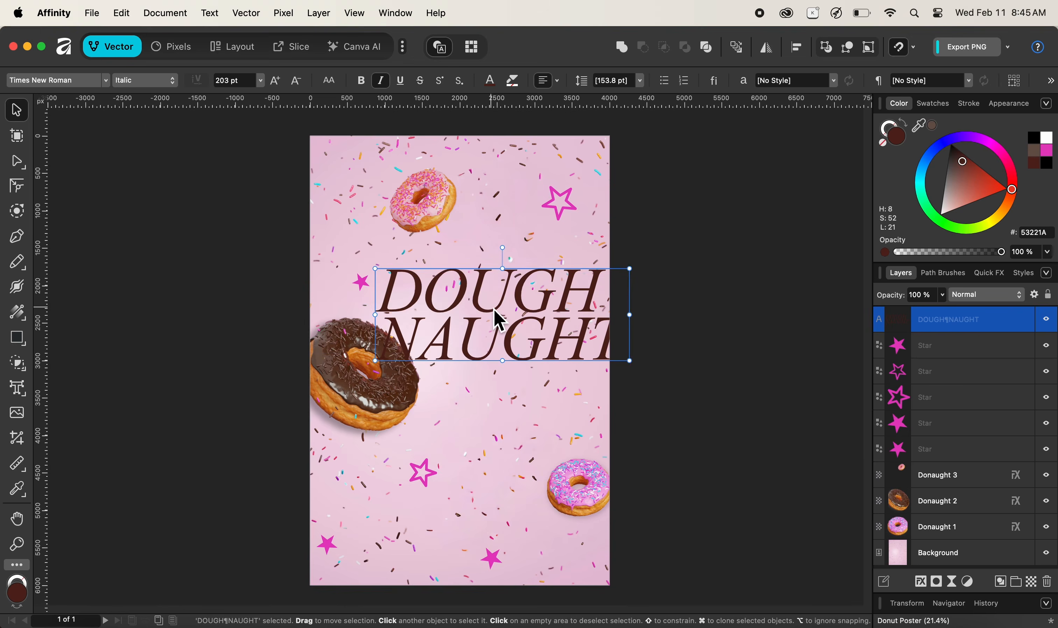
{"action": "left_click_drag", "start_coordinate": [494, 308], "coordinate": [493, 308]}
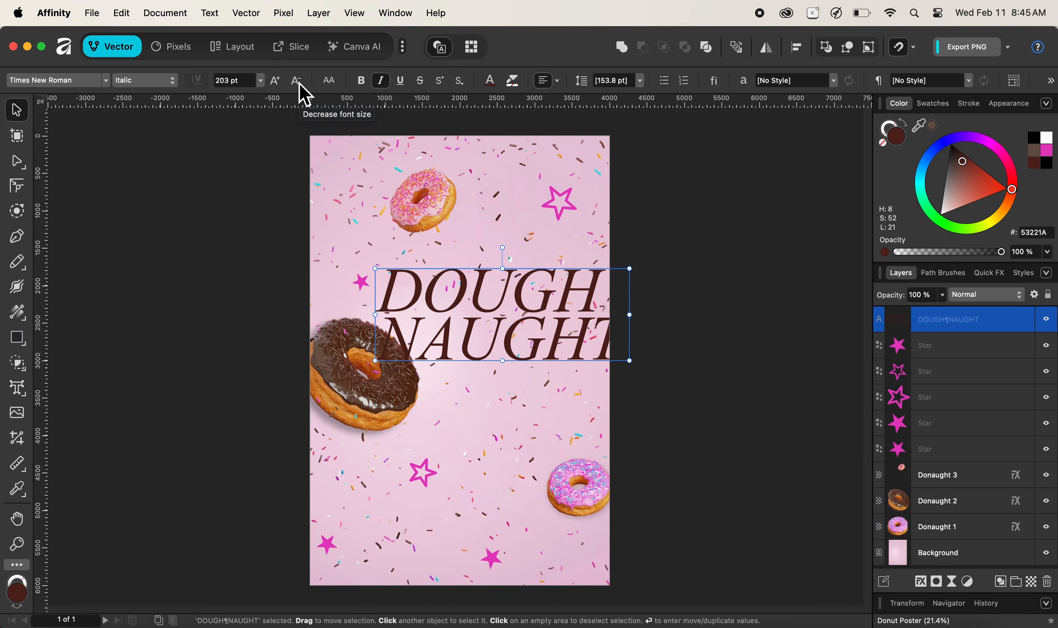
{"action": "left_click", "coordinate": [261, 81]}
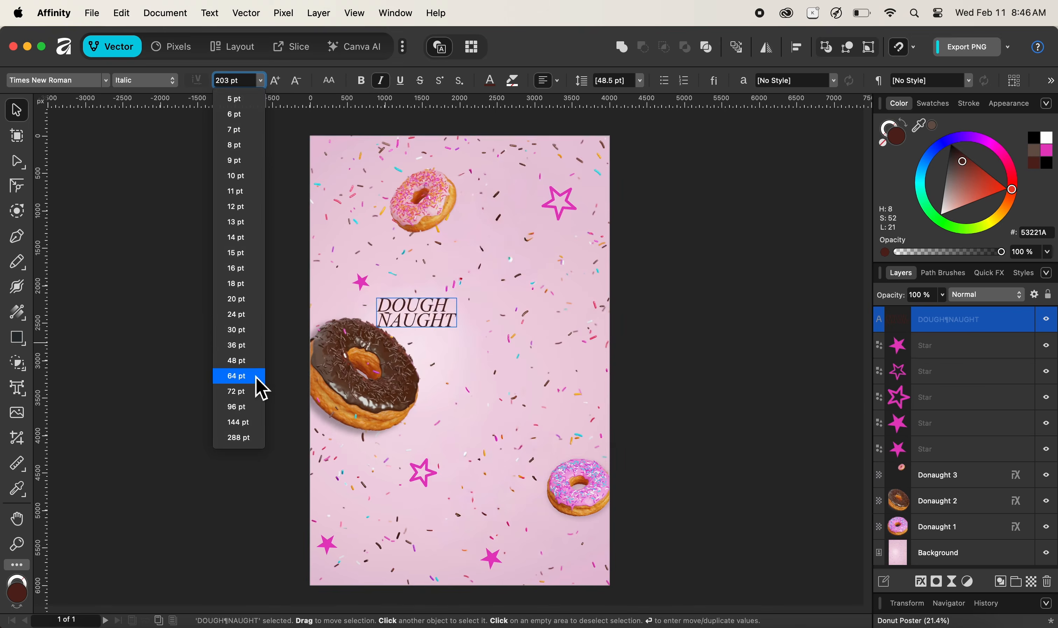
{"action": "left_click", "coordinate": [260, 422]}
{"action": "mouse_move", "coordinate": [468, 323]}
{"action": "left_mouse_down"}
{"action": "mouse_move", "coordinate": [504, 294]}
{"action": "mouse_move", "coordinate": [495, 288]}
{"action": "left_mouse_up"}
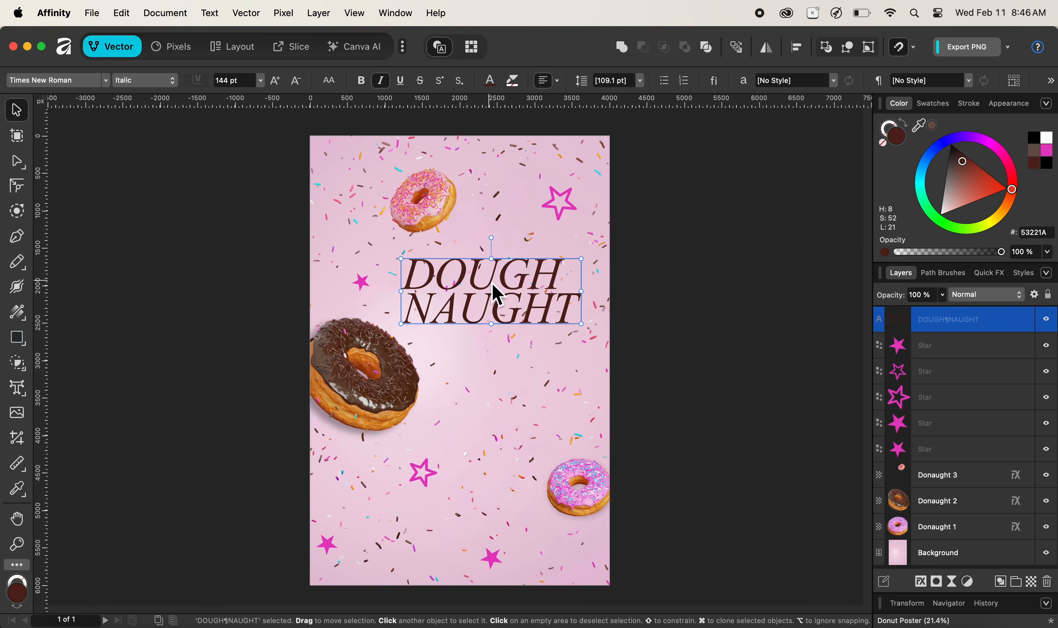
Change the two-line title's font to Anton
{"action": "left_click", "coordinate": [105, 81]}
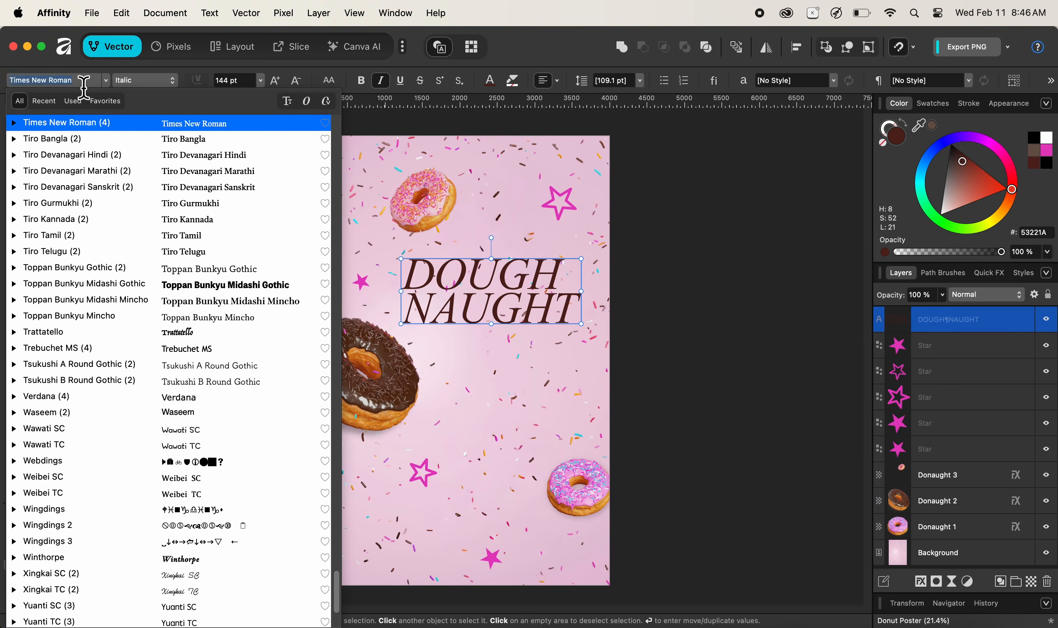
{"action": "type", "text": "anton"}
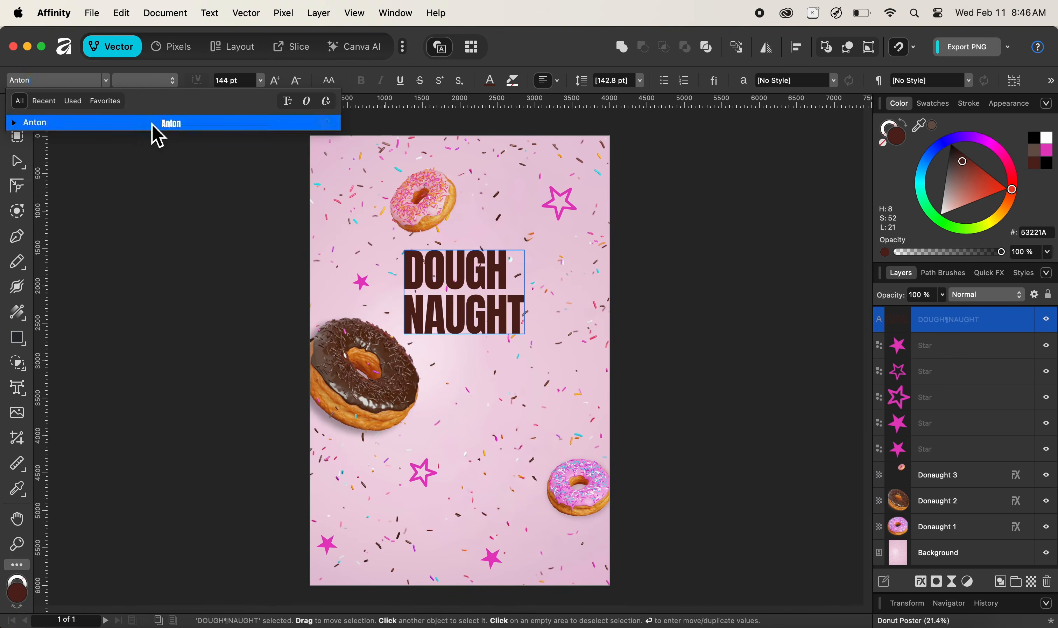
{"action": "left_click", "coordinate": [156, 127]}
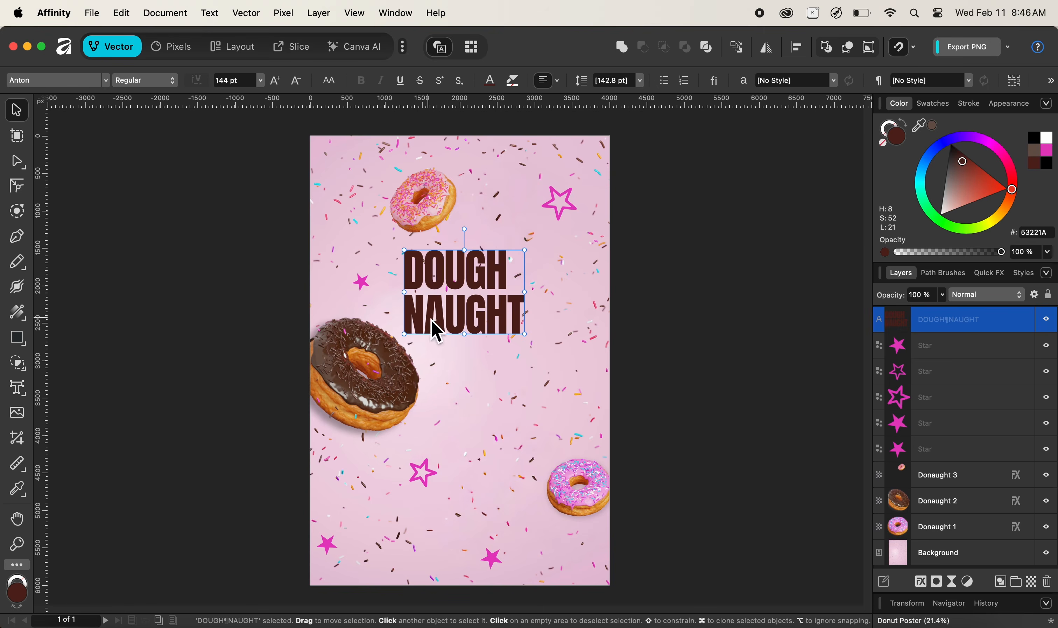
Delete the word NAUGHT from the title, leaving only DOUGH
{"action": "double_click", "coordinate": [480, 318]}
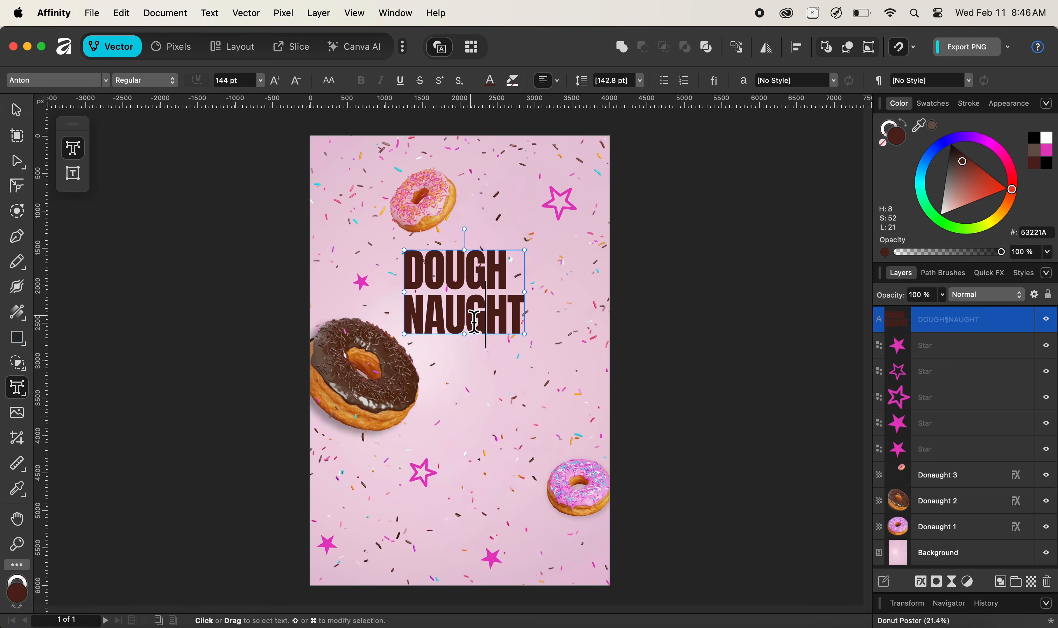
{"action": "double_click", "coordinate": [473, 320]}
{"action": "key", "text": "BackSpace"}
{"action": "key", "text": "BackSpace"}
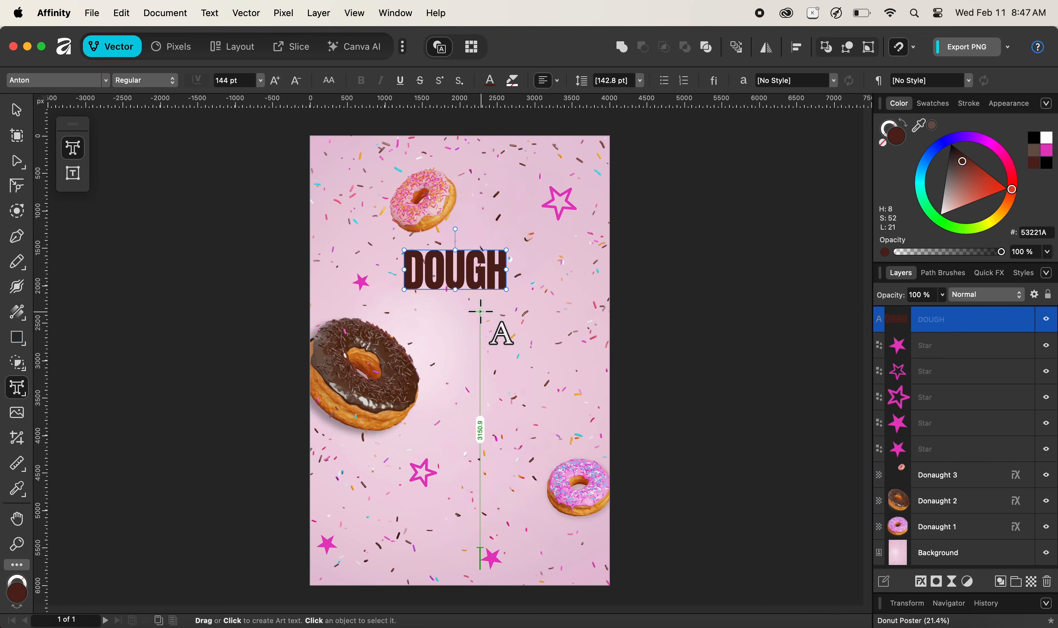
Duplicate the DOUGH text directly below the original
{"action": "key", "text": "v"}
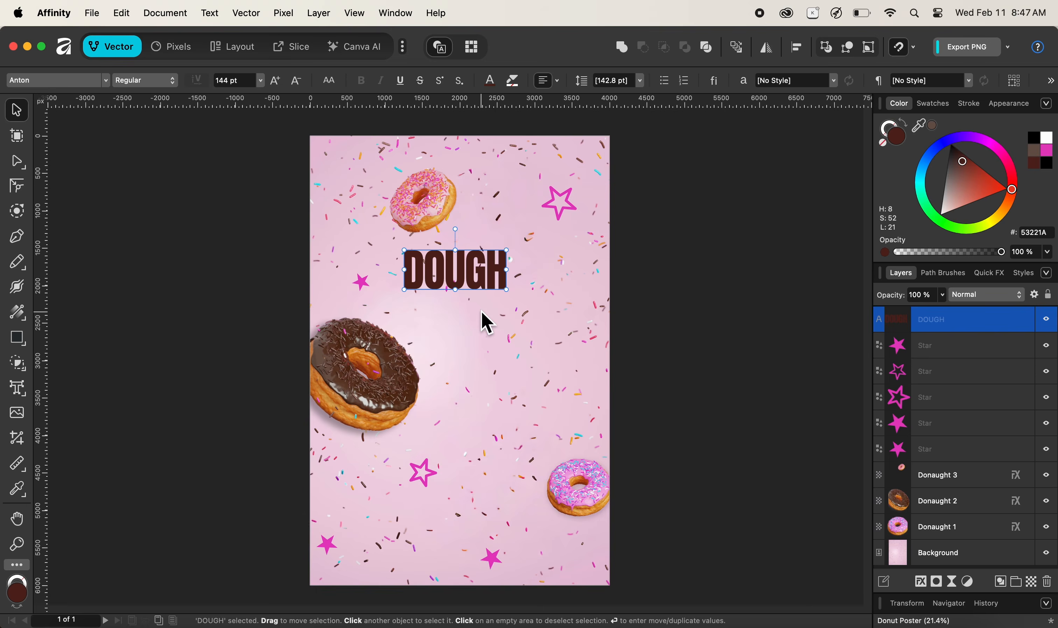
{"action": "left_click", "coordinate": [481, 311]}
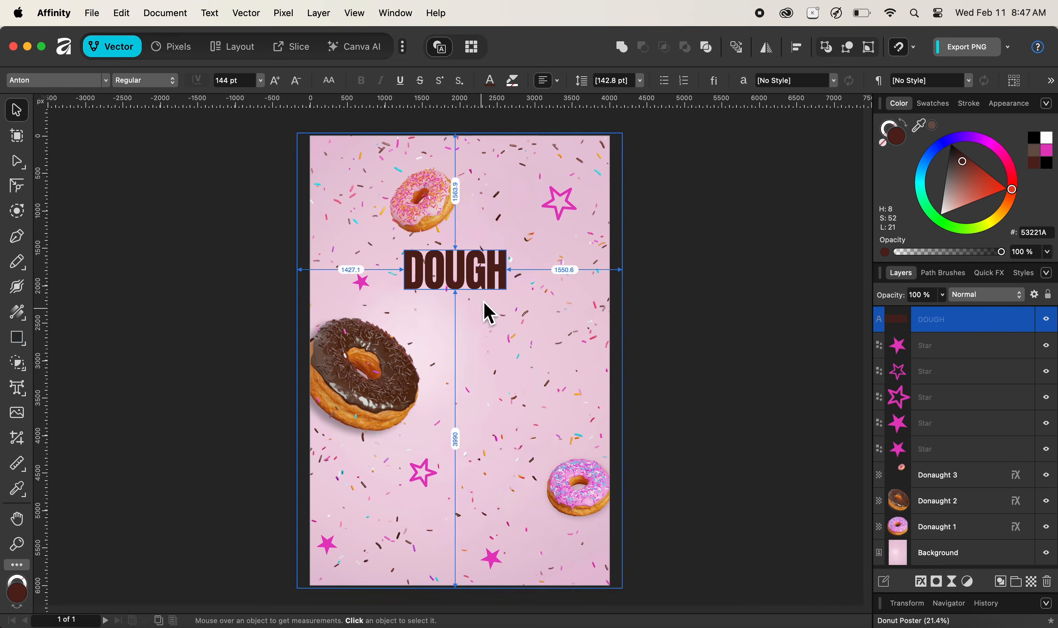
{"action": "mouse_move", "coordinate": [485, 281]}
{"action": "left_mouse_down"}
{"action": "mouse_move", "coordinate": [488, 328]}
{"action": "mouse_move", "coordinate": [477, 316]}
{"action": "left_mouse_up"}
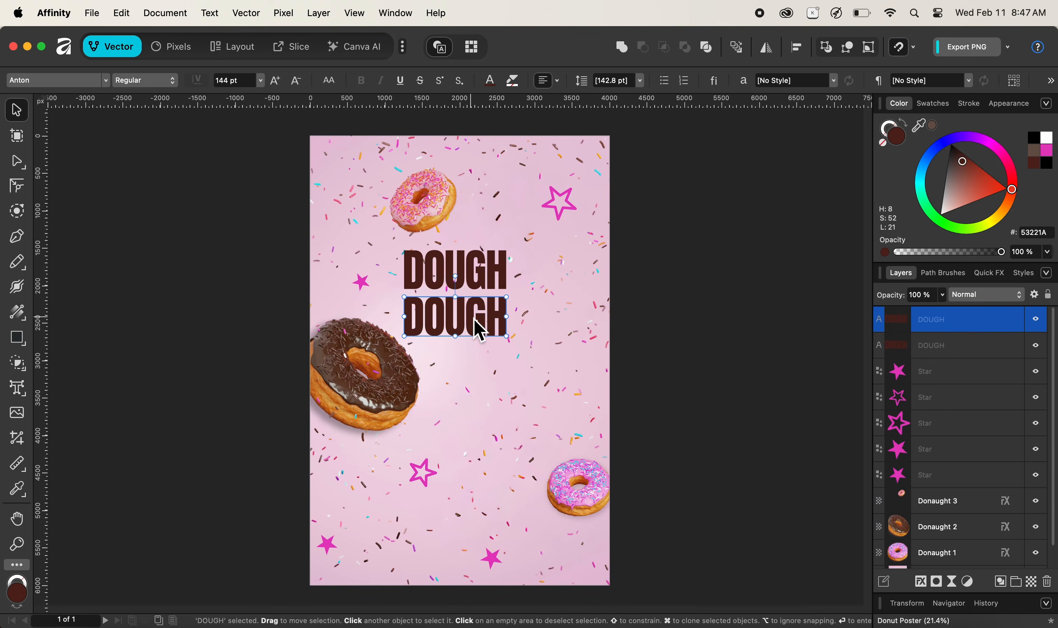
Enlarge both DOUGH texts to 192 pt and move them together slightly to the right
{"action": "left_click", "coordinate": [479, 272], "text": "shift"}
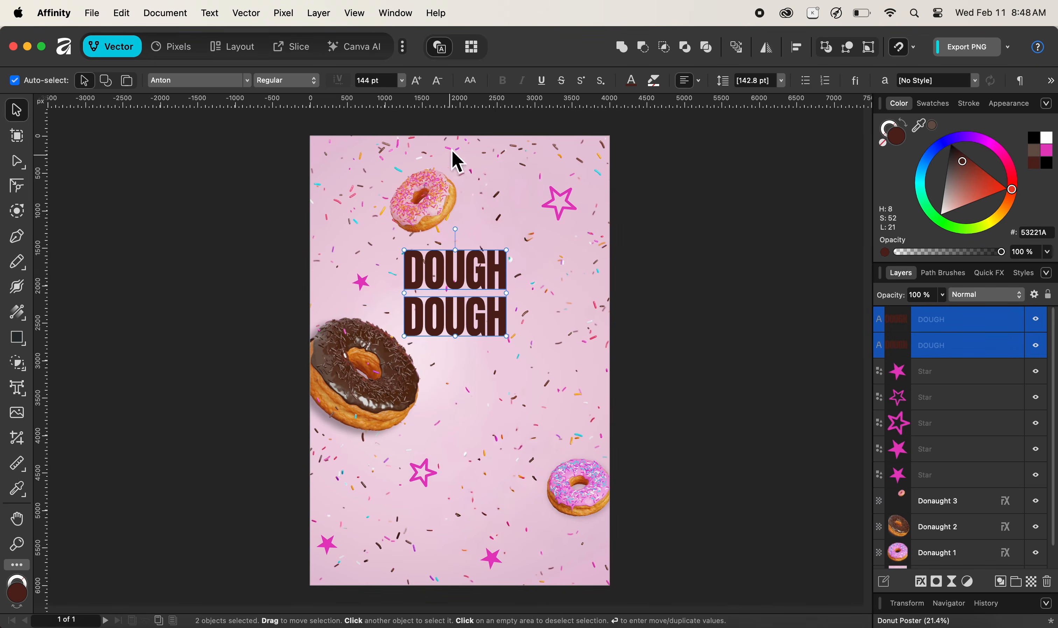
{"action": "left_click", "coordinate": [403, 80]}
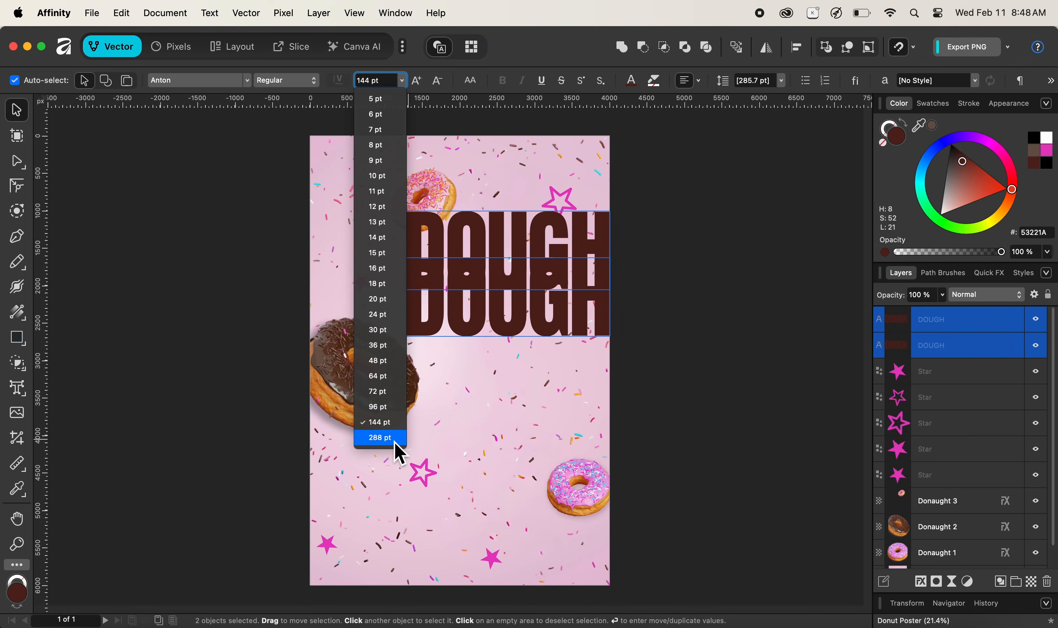
{"action": "left_click", "coordinate": [512, 73]}
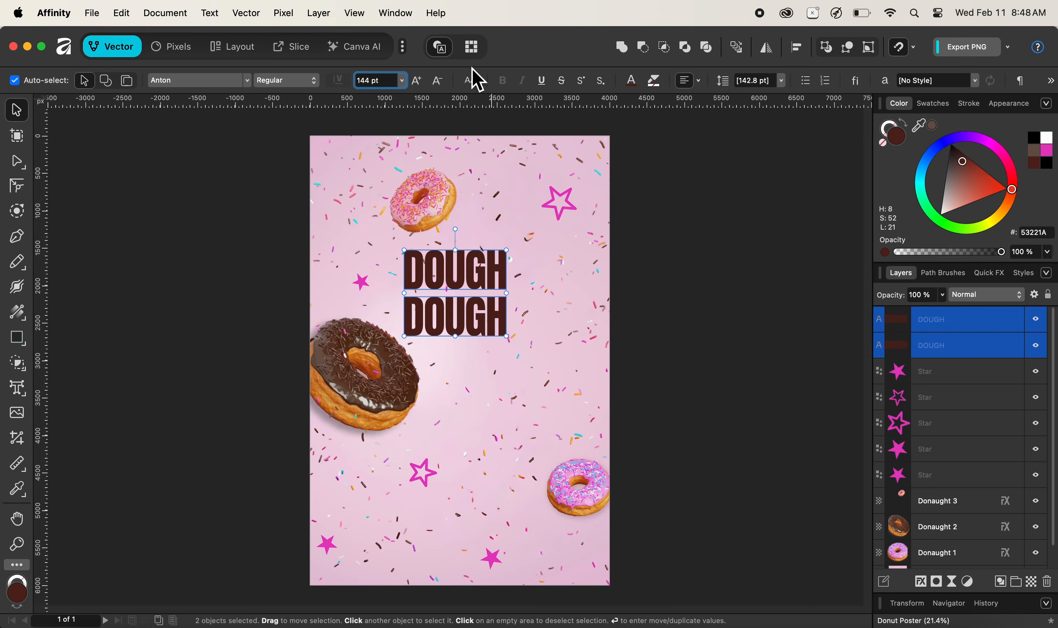
{"action": "left_click", "coordinate": [420, 83]}
{"action": "left_click", "coordinate": [419, 83]}
{"action": "left_click", "coordinate": [420, 83]}
{"action": "left_click", "coordinate": [420, 83]}
{"action": "left_click", "coordinate": [420, 83]}
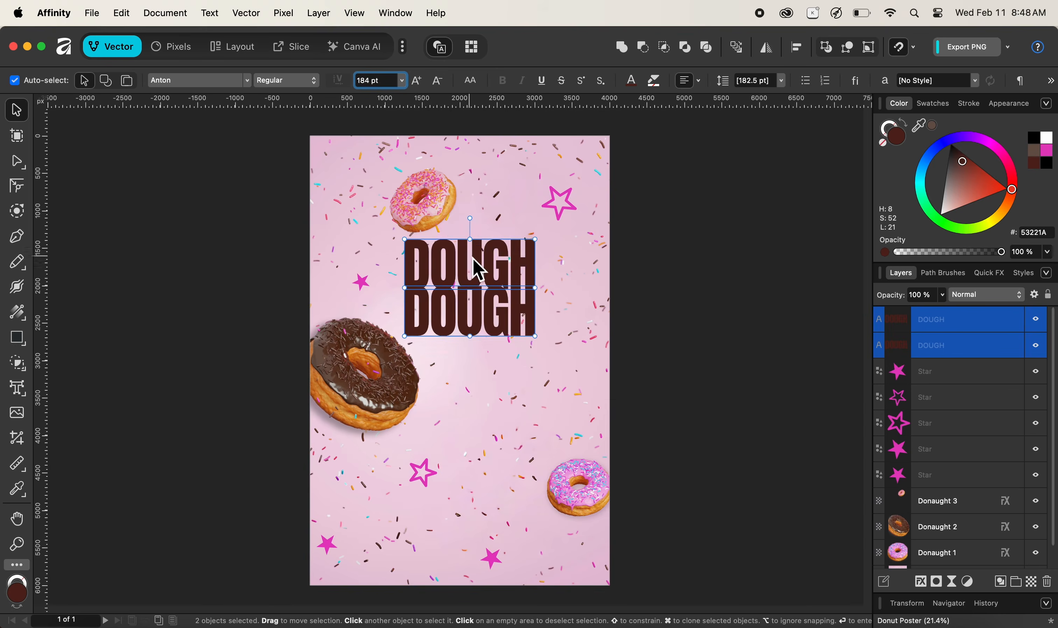
{"action": "left_click_drag", "start_coordinate": [473, 258], "coordinate": [520, 271]}
{"action": "left_click", "coordinate": [418, 81]}
Move only the lower DOUGH text down to leave a small gap below the upper one
{"action": "left_click", "coordinate": [650, 326]}
{"action": "left_click", "coordinate": [514, 333]}
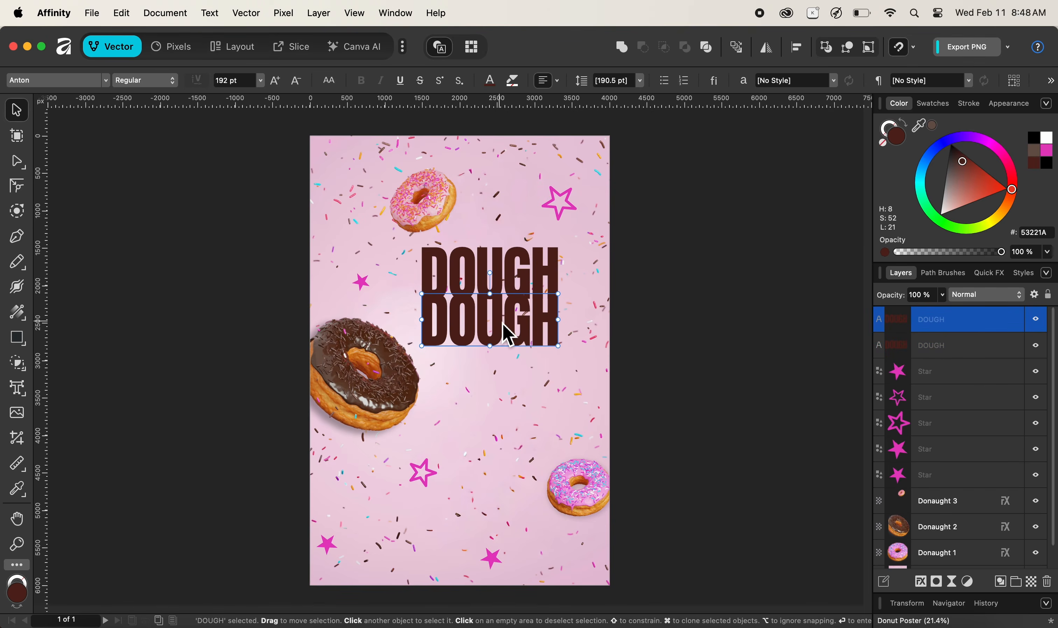
{"action": "left_click_drag", "start_coordinate": [508, 334], "coordinate": [507, 348]}
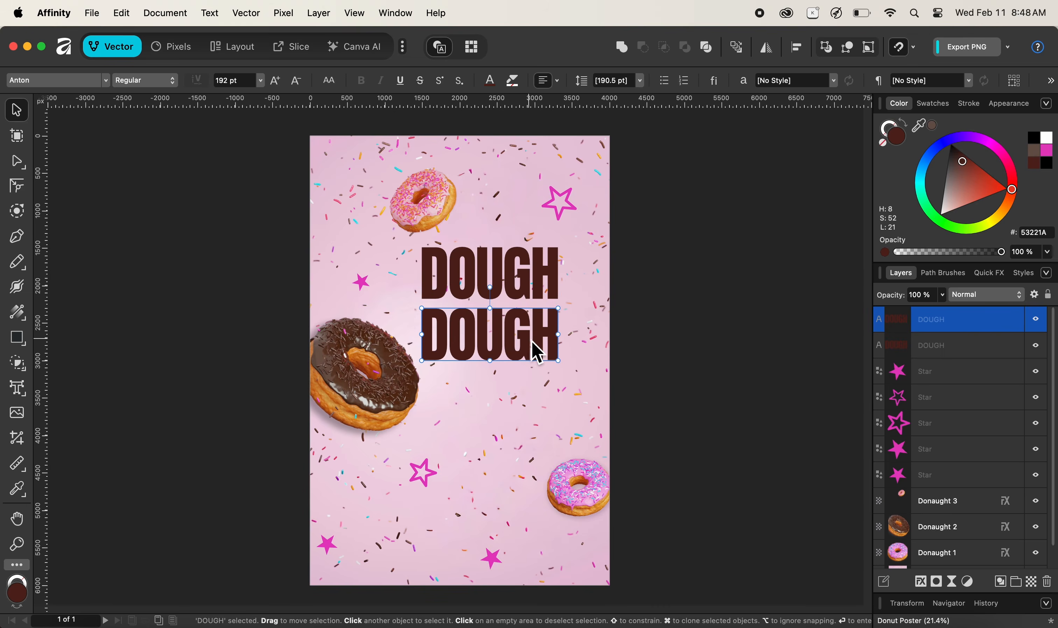
Replace the lower DOUGH text with NAUGHT
{"action": "key", "text": "t"}
{"action": "left_click", "coordinate": [535, 345]}
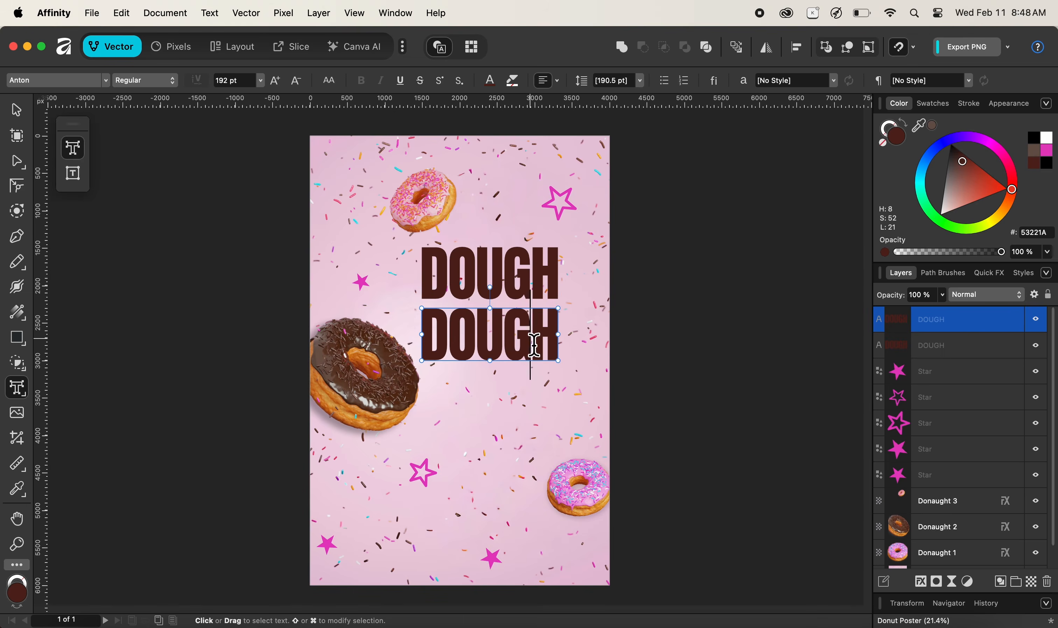
{"action": "key", "text": "Right"}
{"action": "key", "text": "super+a"}
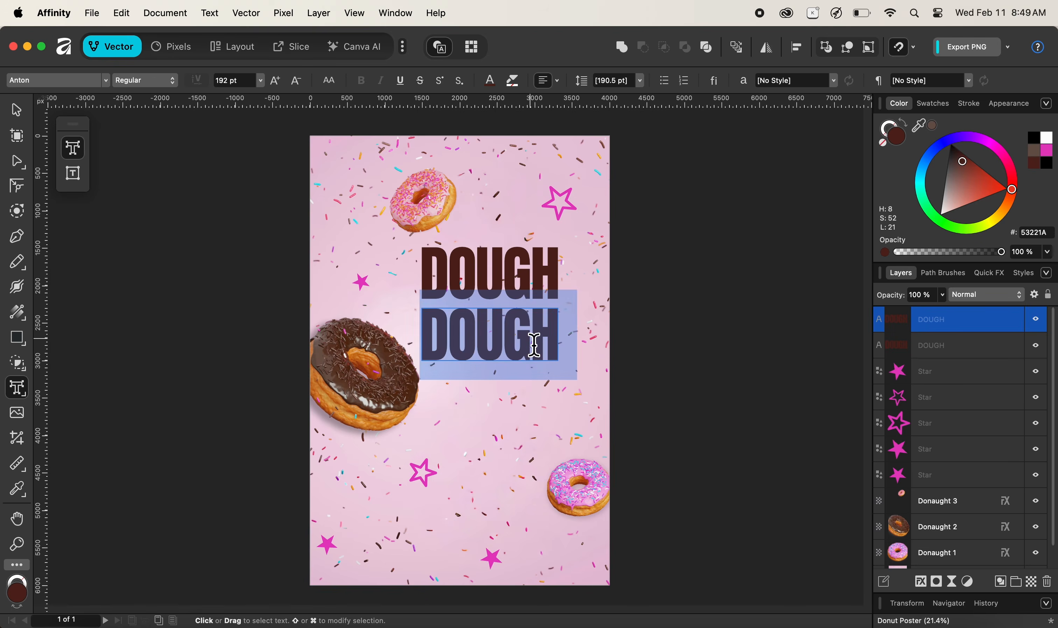
{"action": "key", "text": "Caps_Lock"}
{"action": "type", "text": "NAUGHT"}
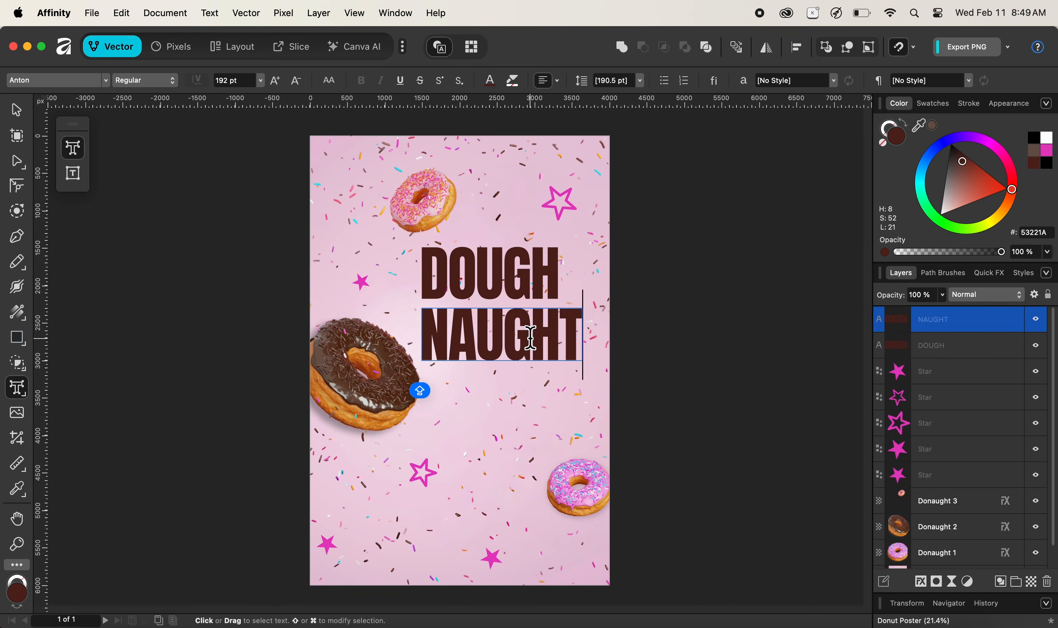
{"action": "key", "text": "Caps_Lock"}
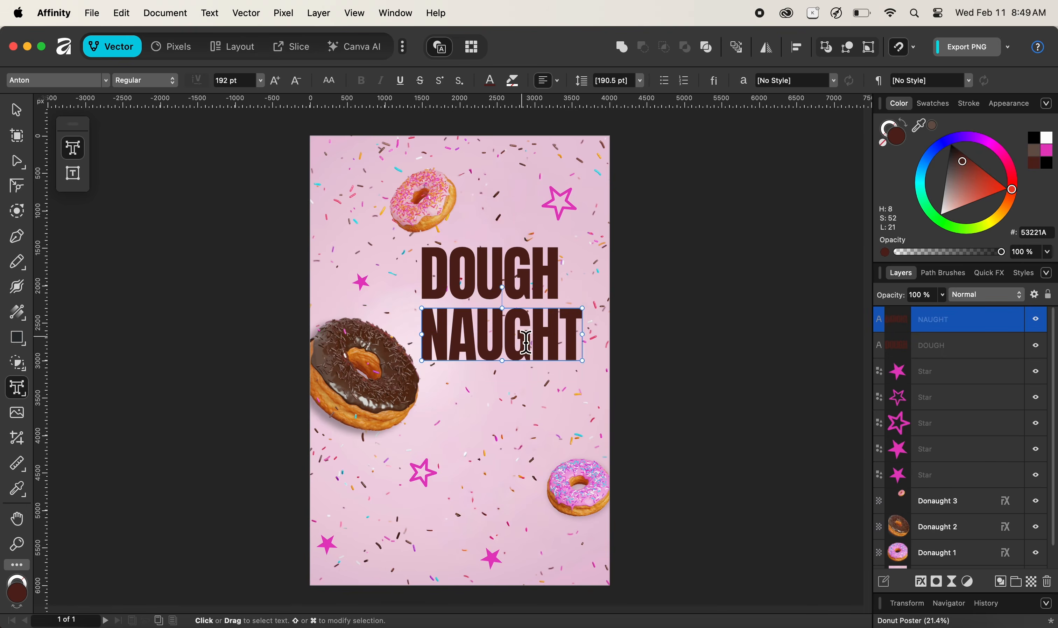
Select both DOUGH and NAUGHT and move them together slightly towards the poster's right edge
{"action": "left_click", "coordinate": [17, 111]}
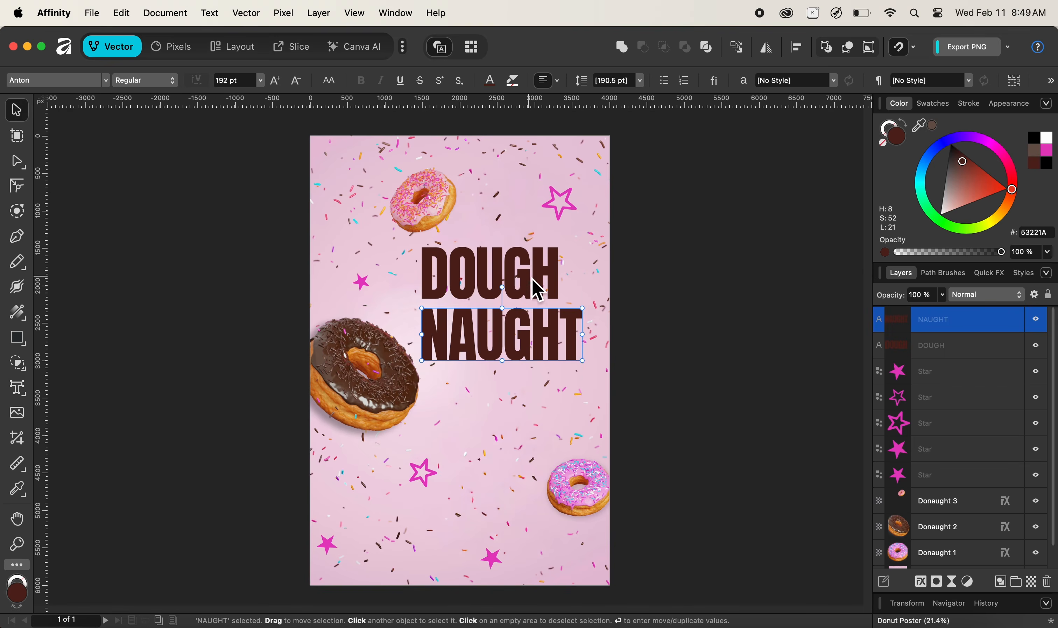
{"action": "left_click", "coordinate": [491, 275], "text": "shift"}
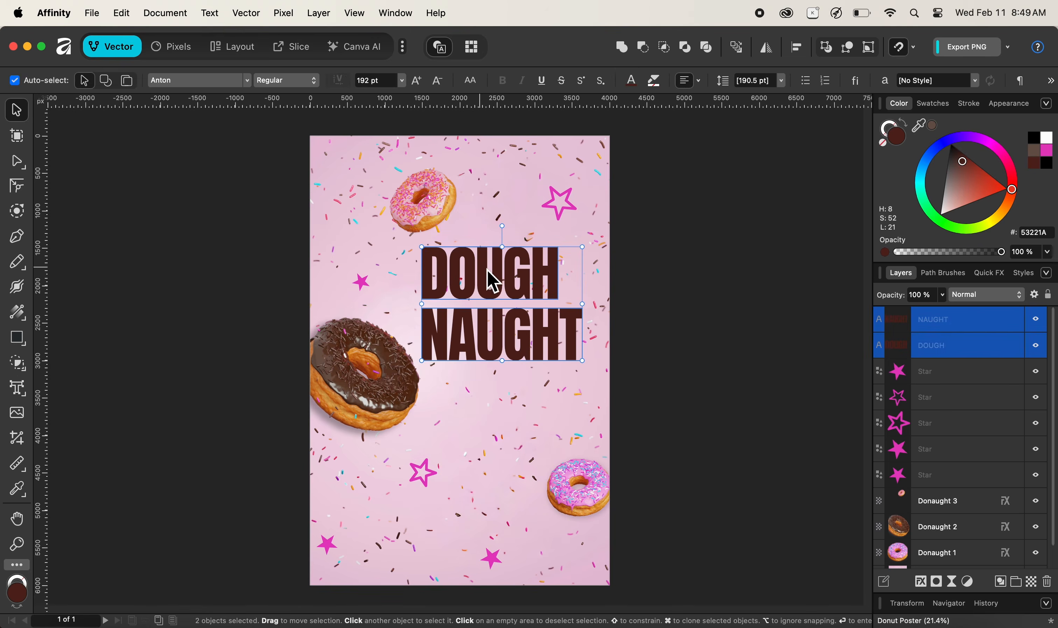
{"action": "left_click_drag", "start_coordinate": [487, 270], "coordinate": [495, 274]}
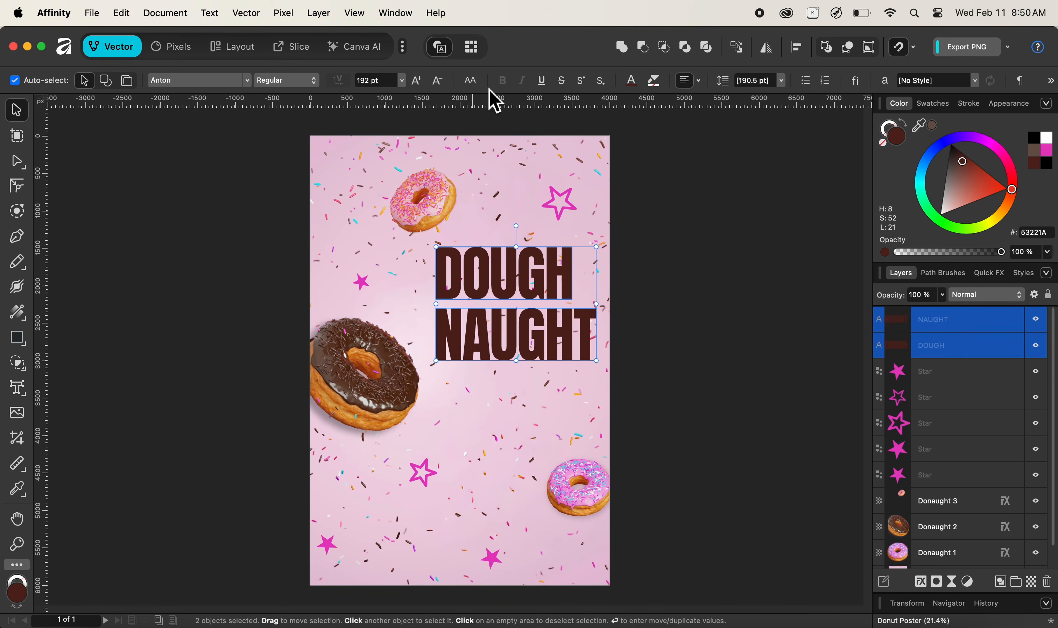
Set the tracking of DOUGH and NAUGHT to 5‰ and move both texts slightly up and to the left
{"action": "left_click", "coordinate": [888, 87]}
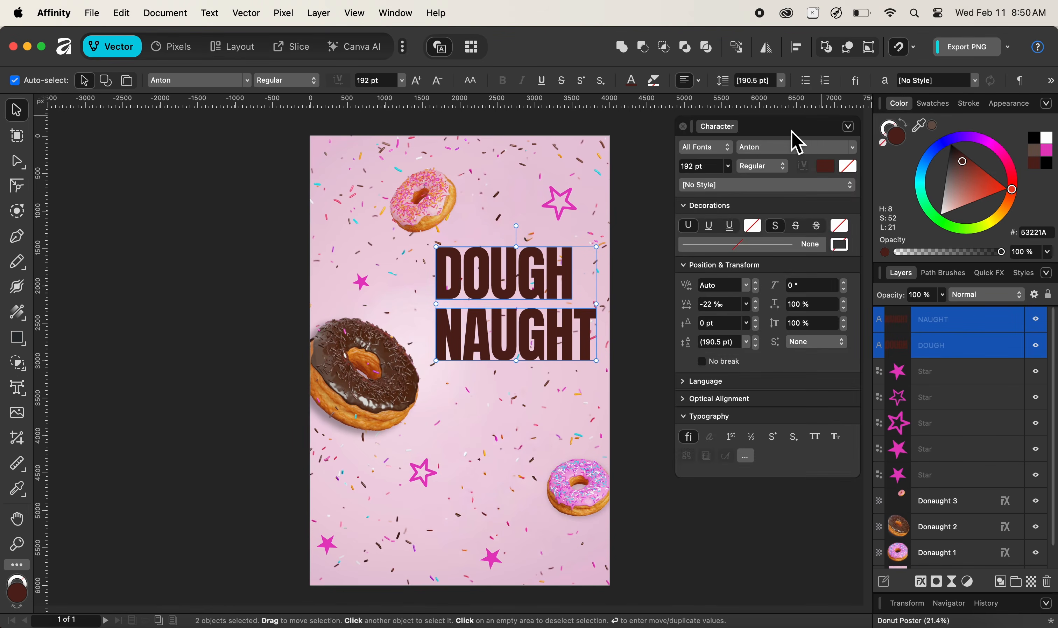
{"action": "left_click_drag", "start_coordinate": [774, 128], "coordinate": [767, 126]}
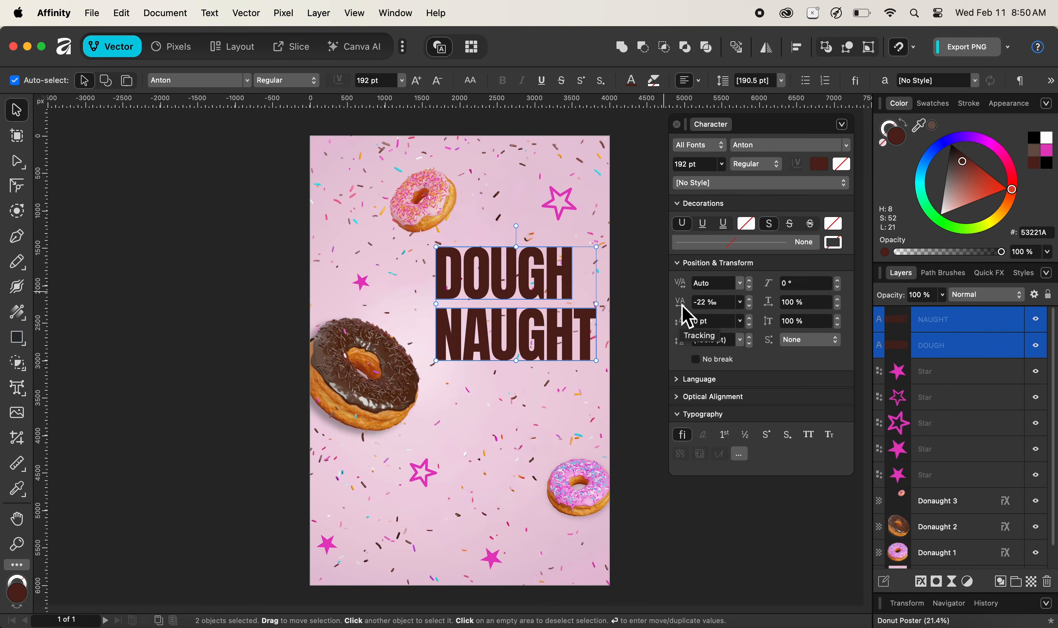
{"action": "left_click_drag", "start_coordinate": [682, 304], "coordinate": [736, 307]}
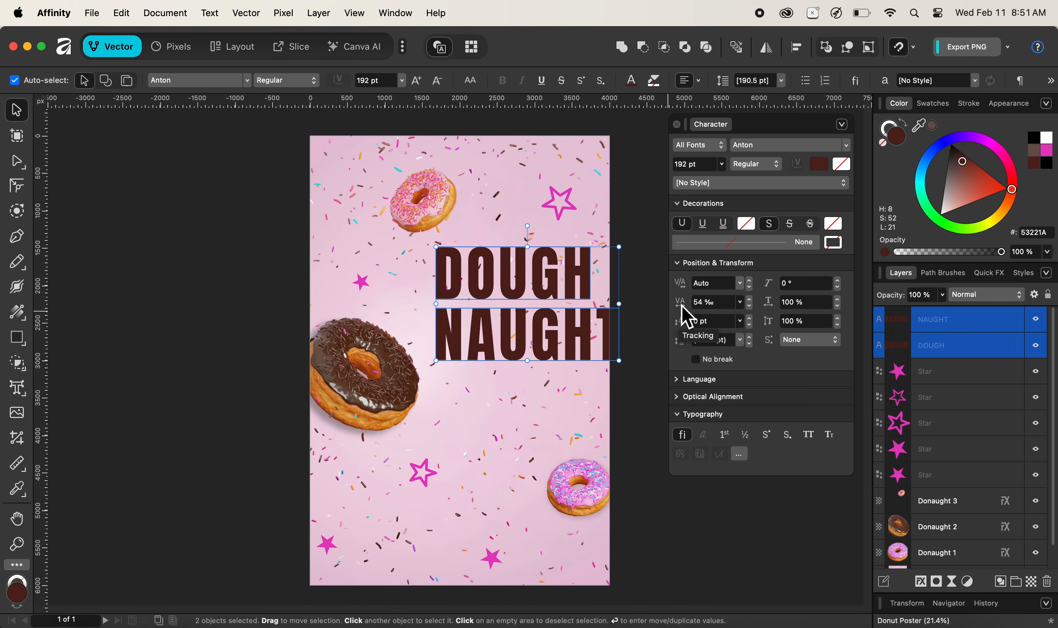
{"action": "left_click_drag", "start_coordinate": [684, 308], "coordinate": [678, 309]}
{"action": "left_click_drag", "start_coordinate": [673, 304], "coordinate": [646, 306]}
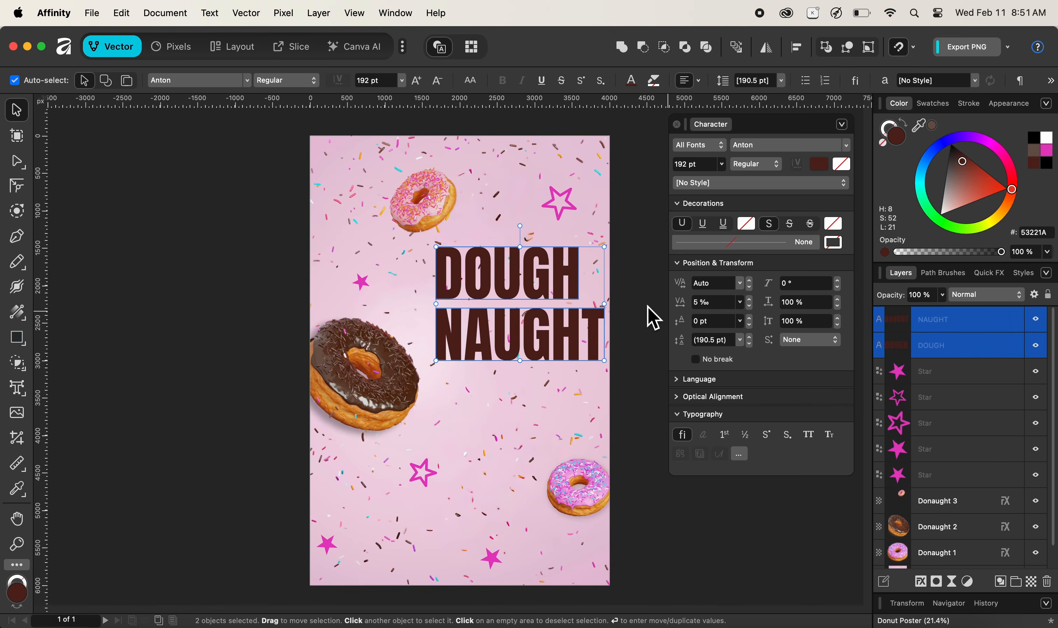
{"action": "left_click_drag", "start_coordinate": [492, 292], "coordinate": [480, 284]}
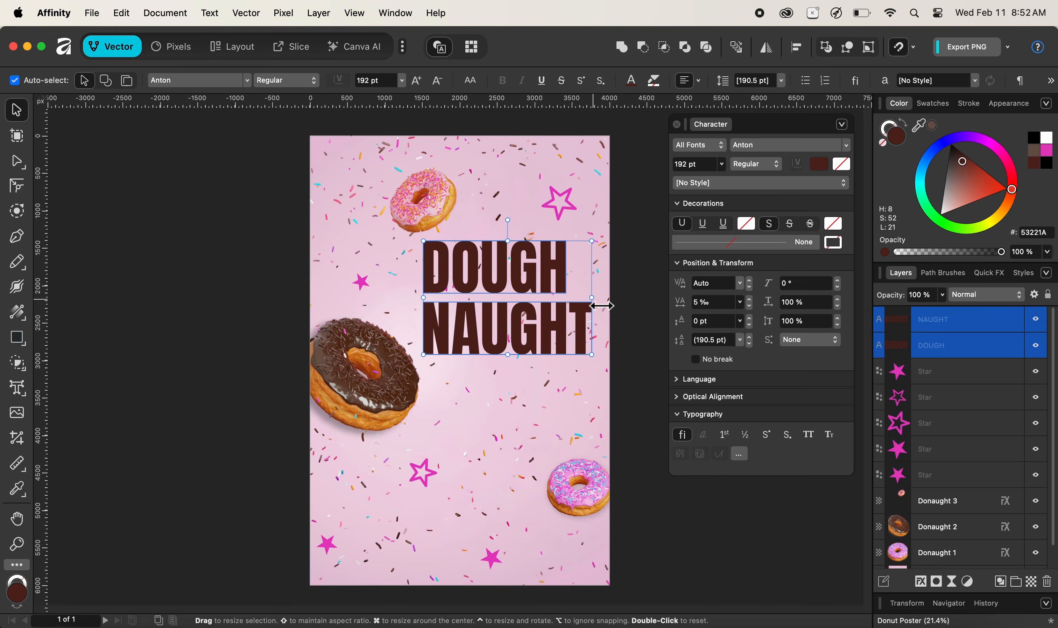
Try stretching the two title texts horizontally and vertically, undoing each stretch
{"action": "left_click_drag", "start_coordinate": [602, 306], "coordinate": [624, 308]}
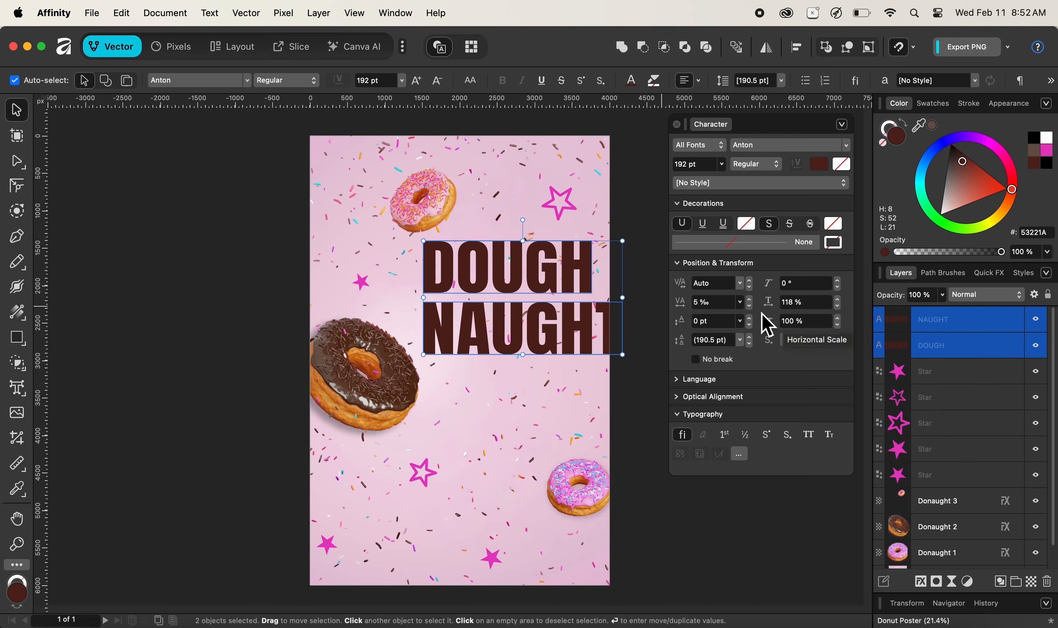
{"action": "key", "text": "super+z"}
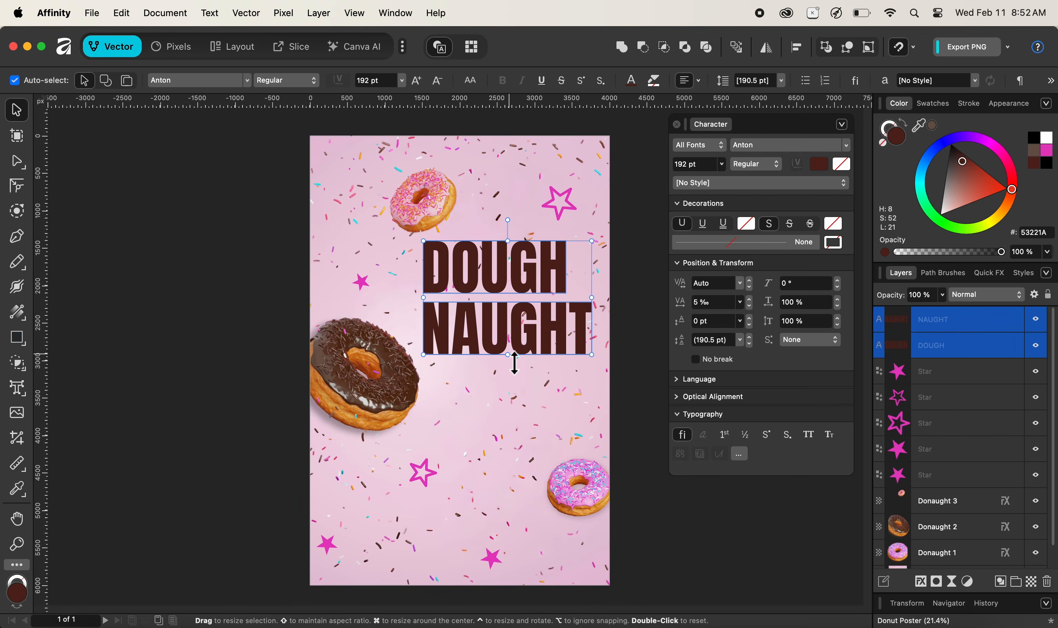
{"action": "left_click_drag", "start_coordinate": [515, 363], "coordinate": [515, 378]}
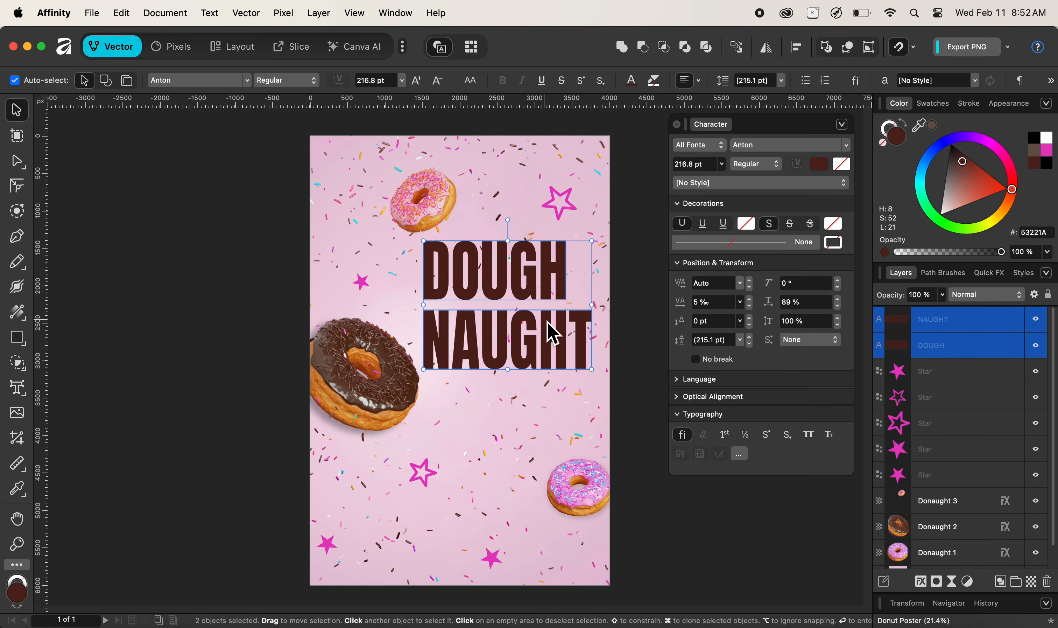
{"action": "key", "text": "super+z"}
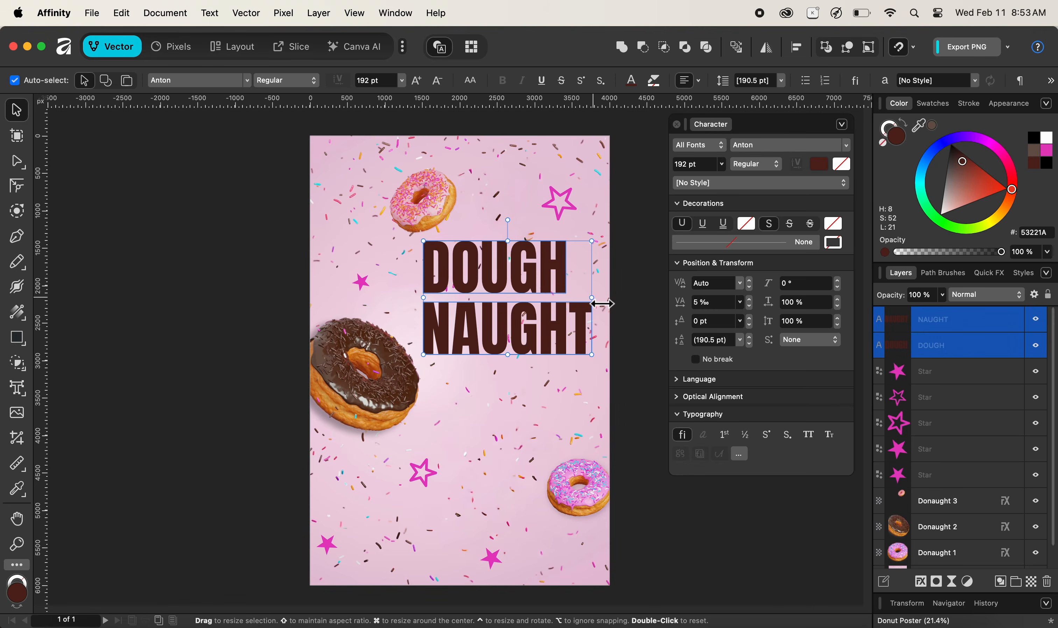
Scale both title texts proportionally to about 190.6 pt and close the character settings
{"action": "mouse_move", "coordinate": [603, 304]}
{"action": "left_mouse_down"}
{"action": "mouse_move", "coordinate": [652, 303]}
{"action": "mouse_move", "coordinate": [602, 308]}
{"action": "left_mouse_up"}
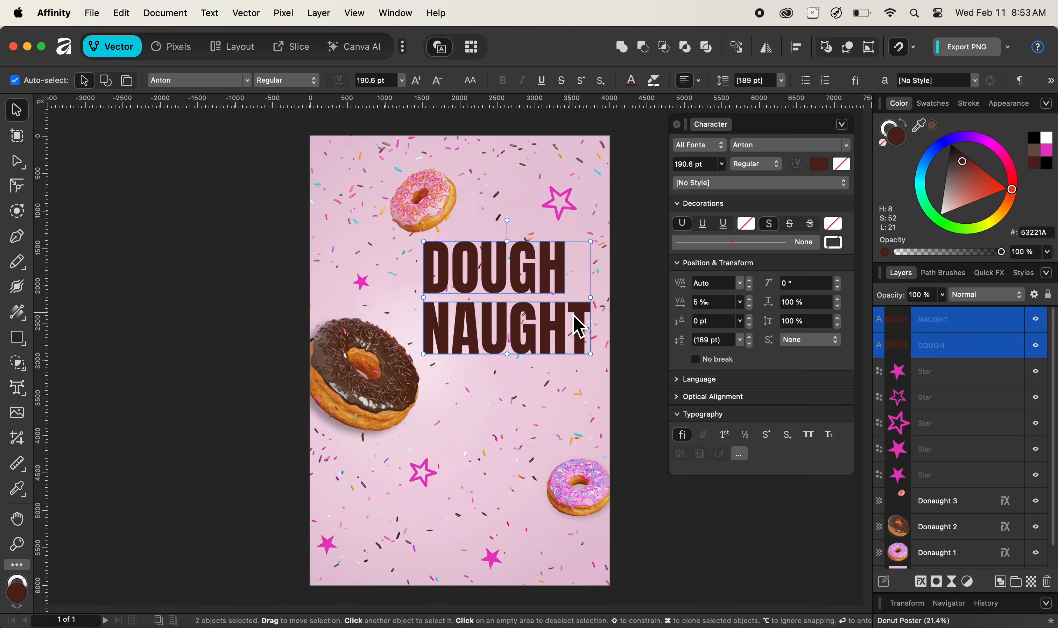
{"action": "left_click", "coordinate": [678, 128]}
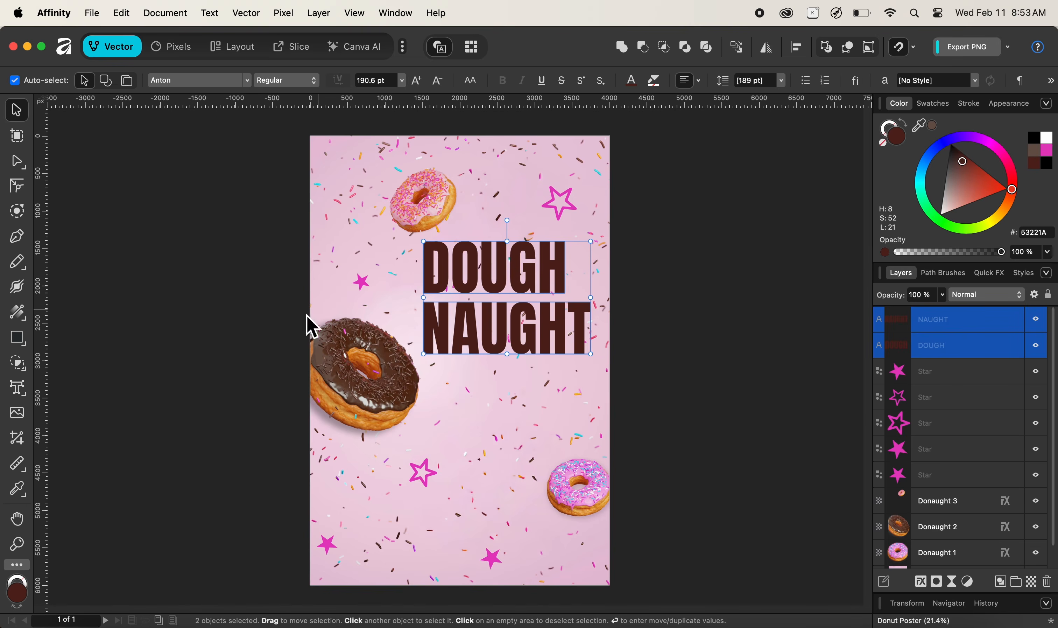
Draw a text frame about 2234 × 1027 px below NAUGHT, matching the title's width, and insert filler text
{"action": "left_click", "coordinate": [24, 389]}
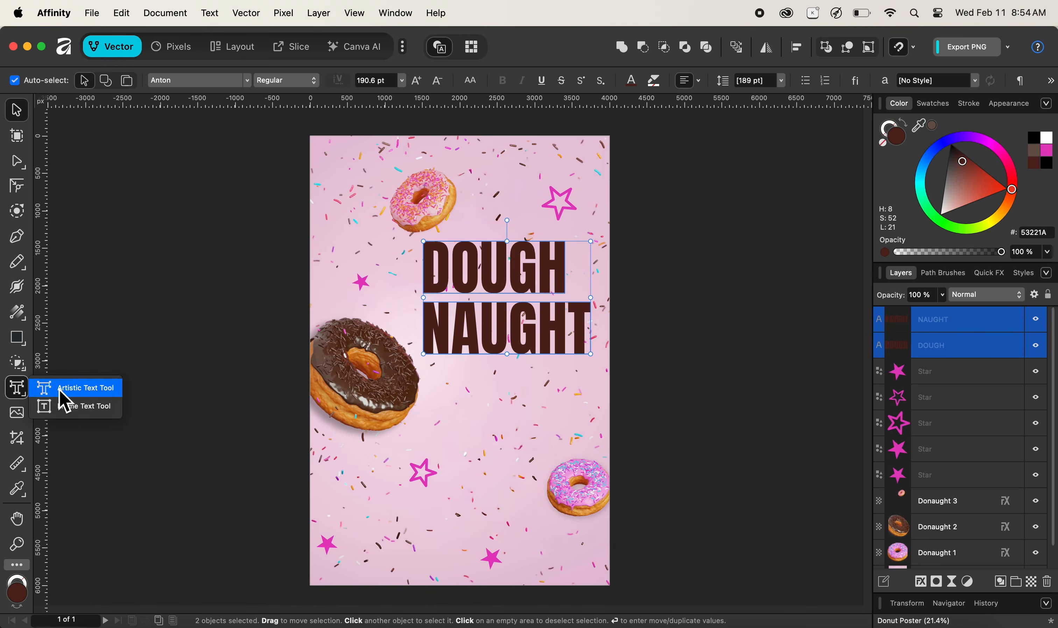
{"action": "left_click", "coordinate": [67, 410]}
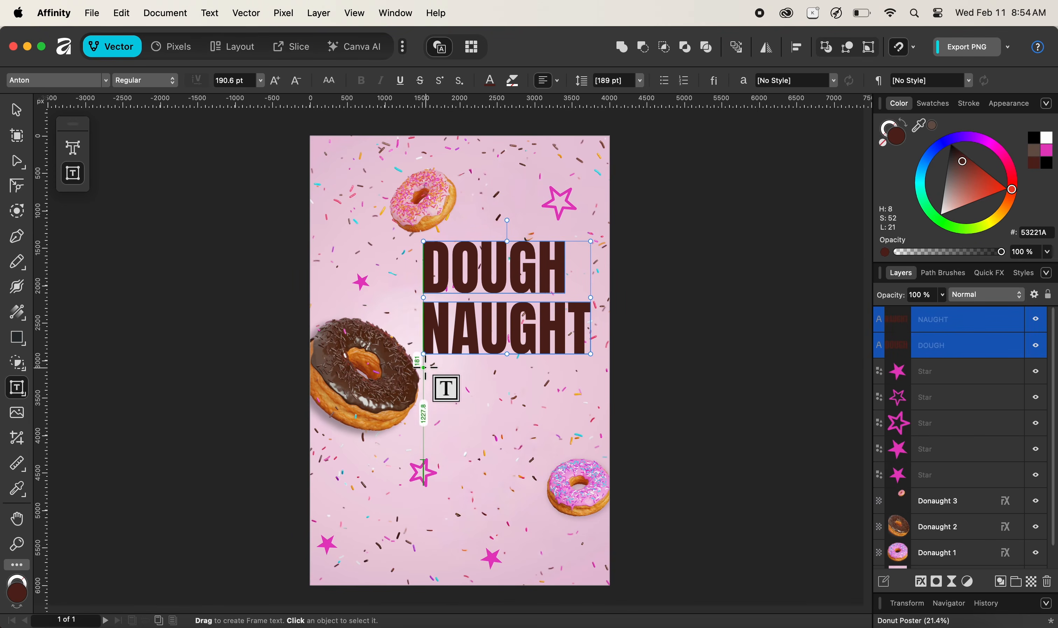
{"action": "left_click_drag", "start_coordinate": [423, 367], "coordinate": [590, 445]}
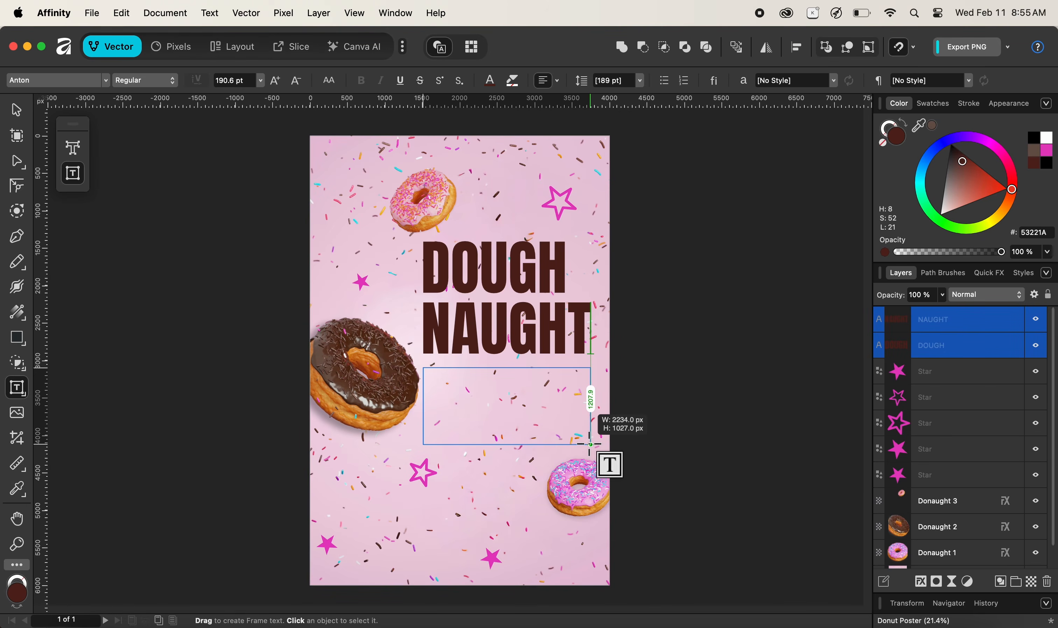
{"action": "left_click_drag", "start_coordinate": [590, 444], "coordinate": [591, 445]}
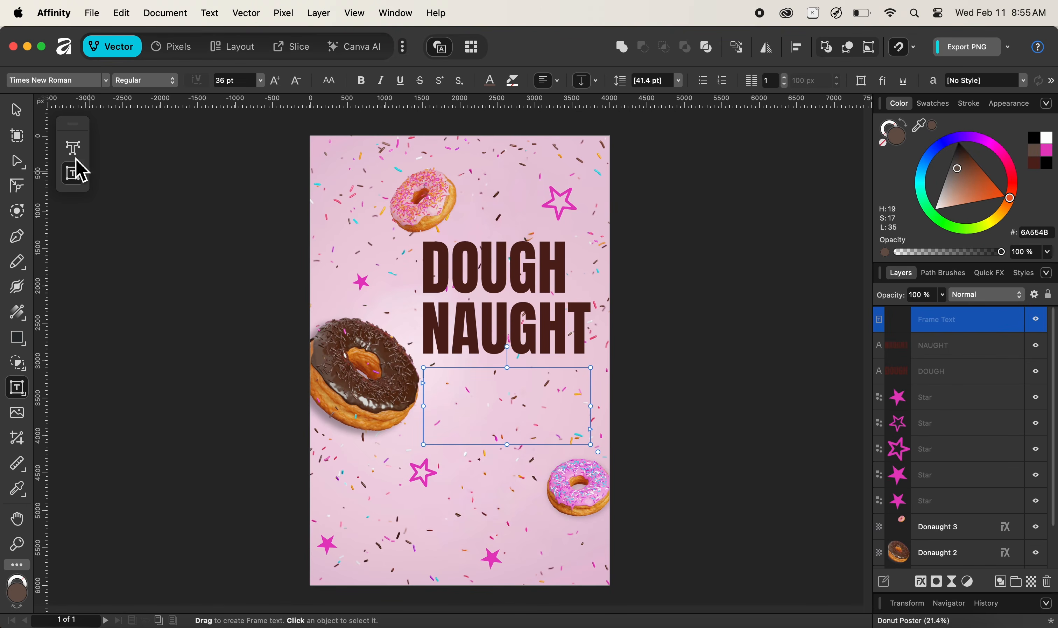
{"action": "right_click", "coordinate": [468, 395]}
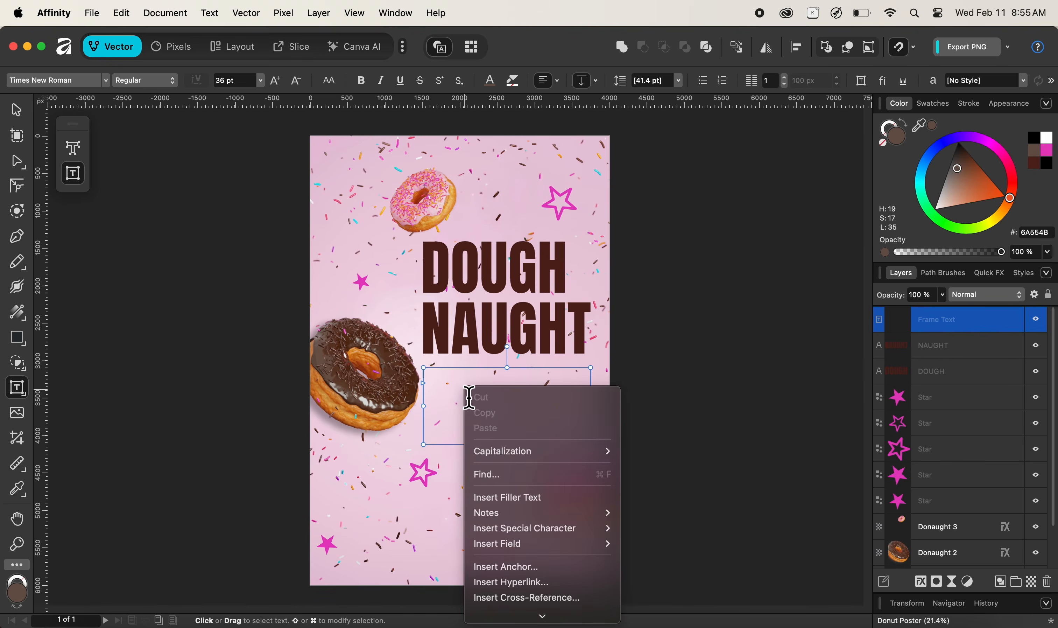
{"action": "left_click", "coordinate": [526, 500]}
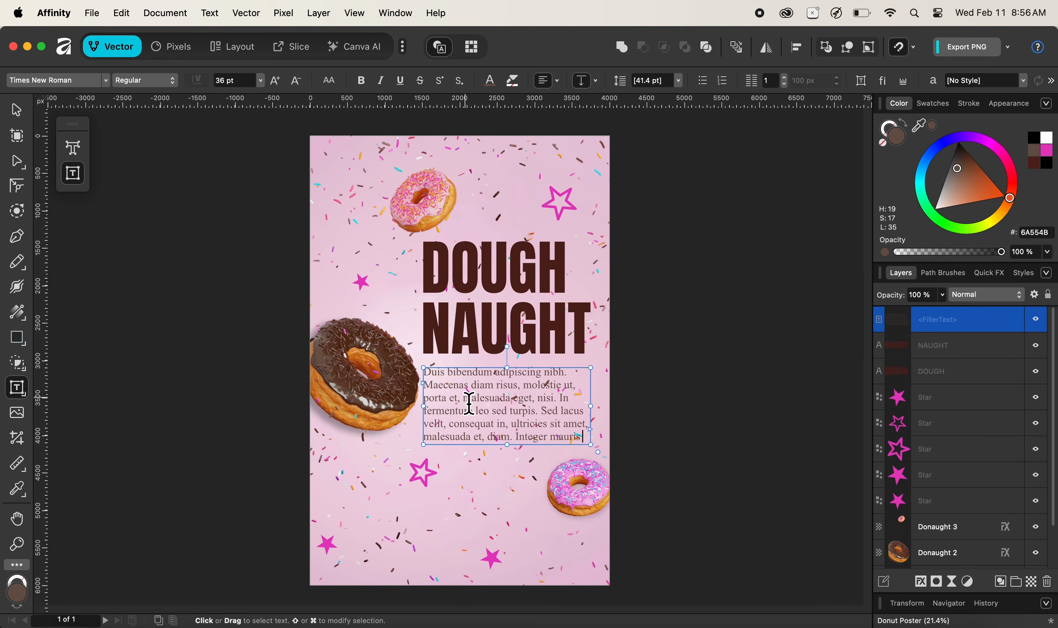
Set all of the filler text to the Montserrat font in the Medium Italic style
{"action": "key", "text": "super+a"}
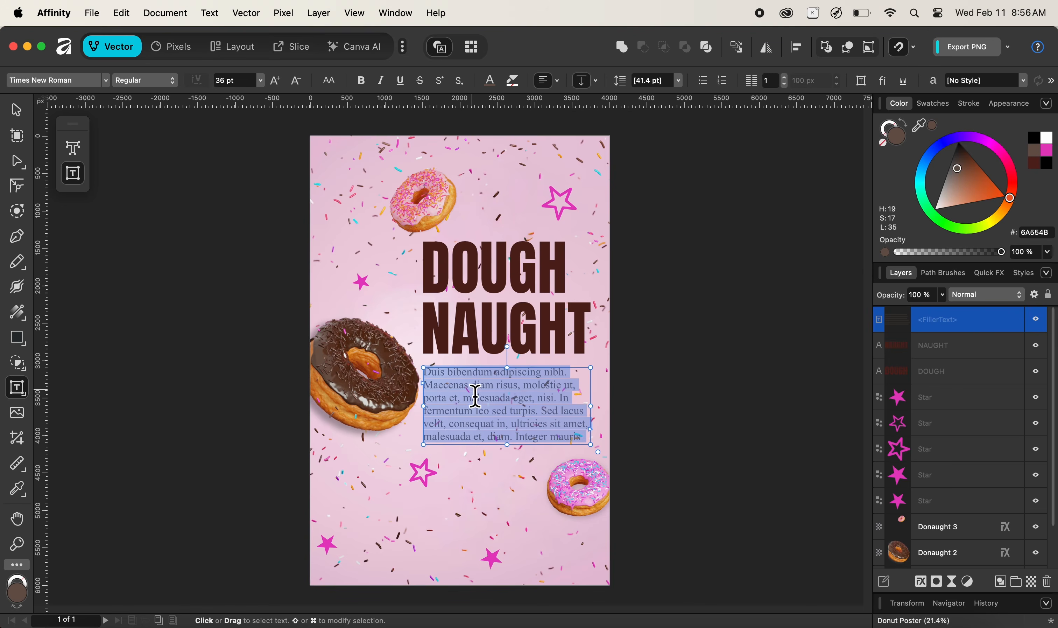
{"action": "left_click", "coordinate": [106, 81]}
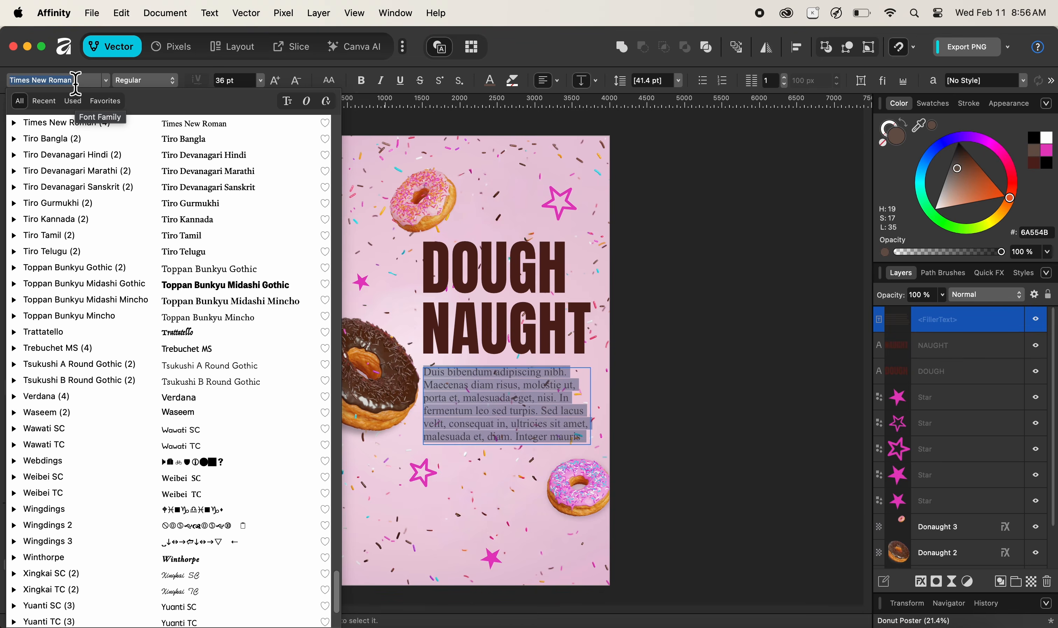
{"action": "type", "text": "montse"}
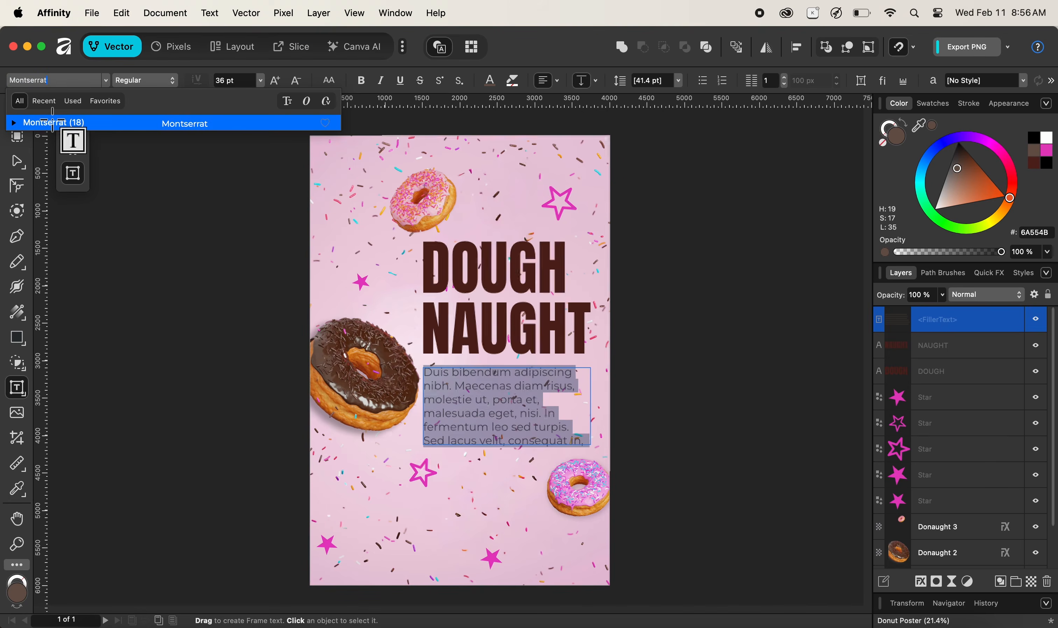
{"action": "left_click", "coordinate": [15, 124]}
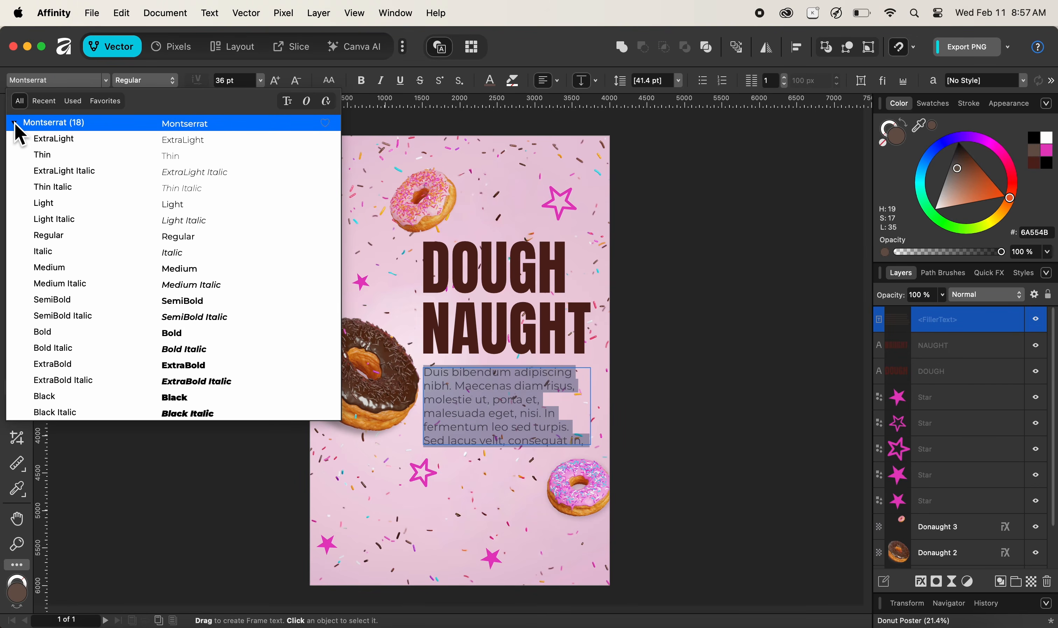
{"action": "left_click", "coordinate": [108, 284]}
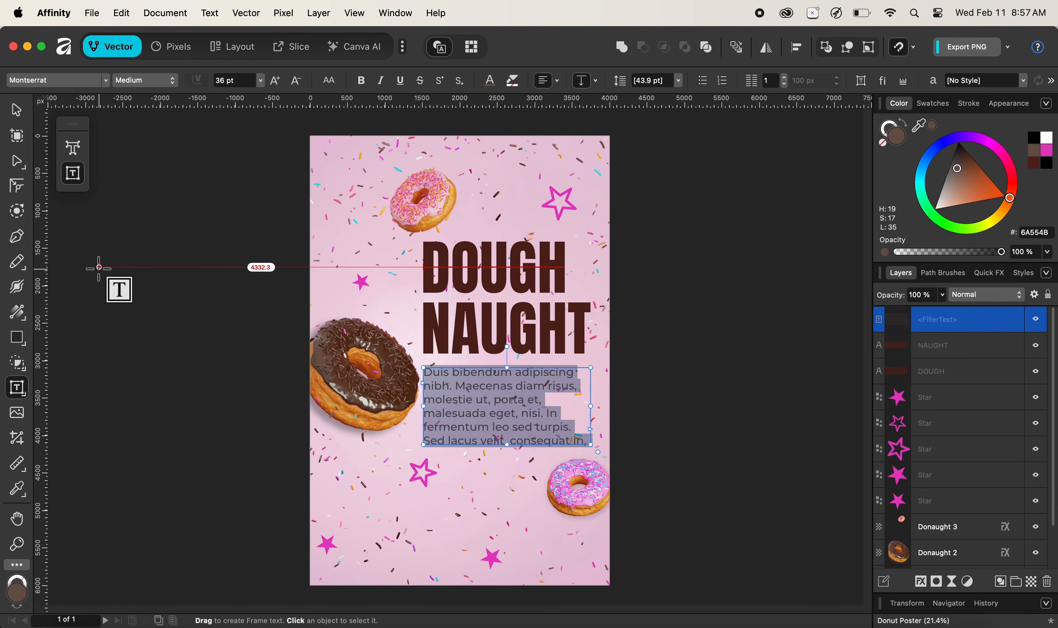
{"action": "left_click", "coordinate": [158, 87]}
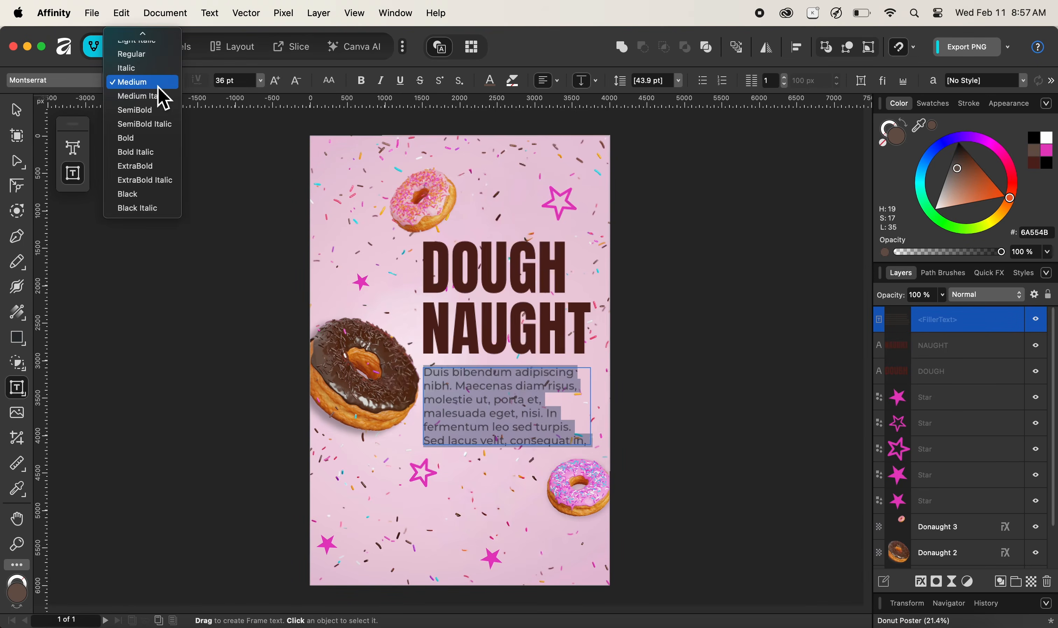
{"action": "scroll", "coordinate": [161, 95], "scroll_direction": "up", "scroll_amount": 5}
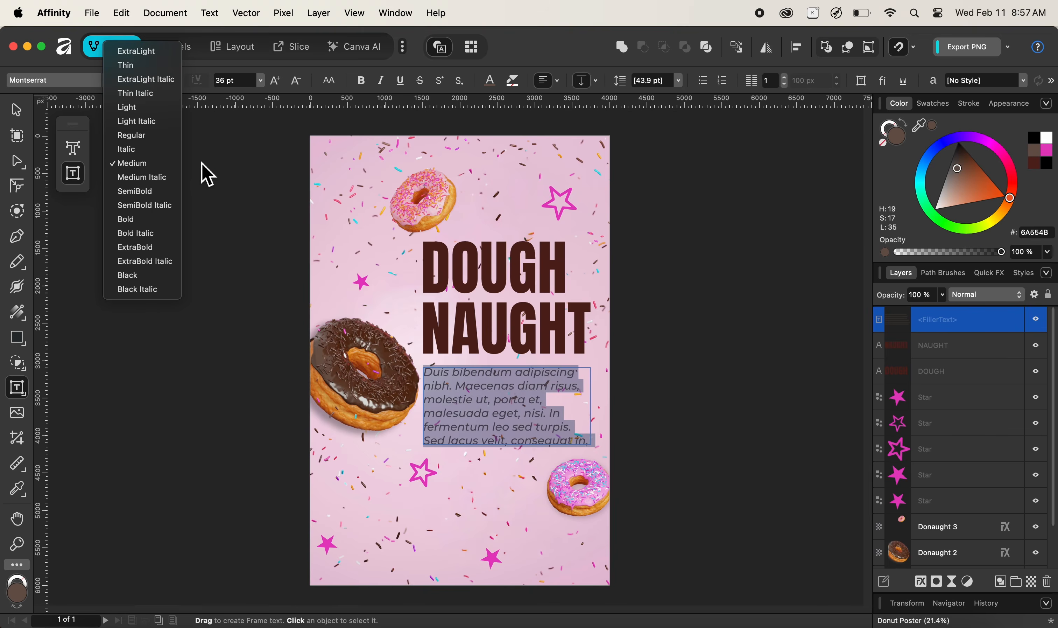
{"action": "left_click", "coordinate": [163, 178]}
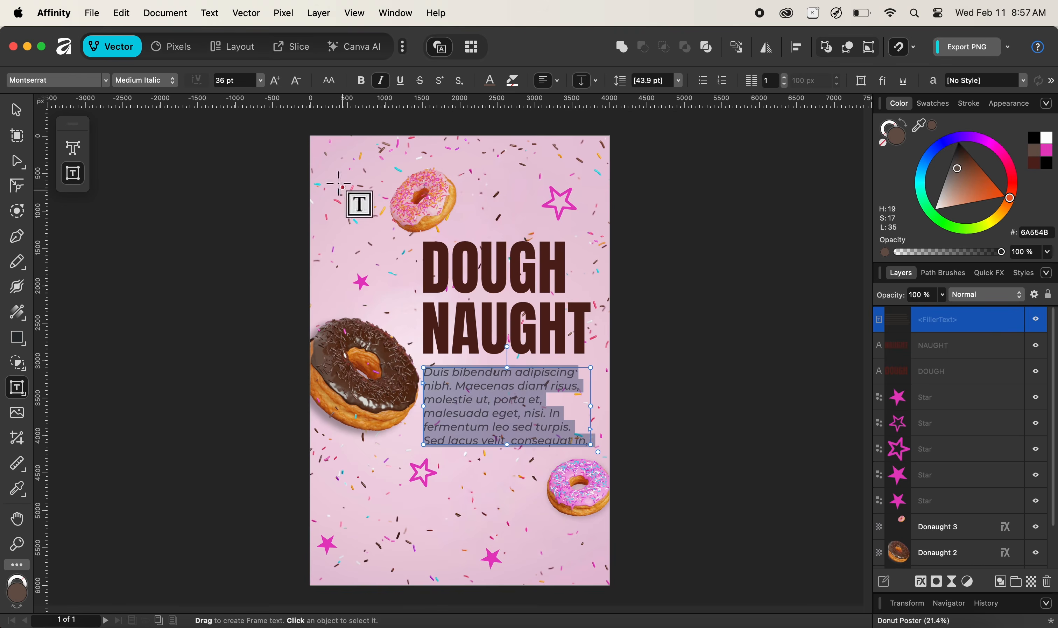
Set the filler text size to 30 pt and make it bold
{"action": "left_click", "coordinate": [260, 80]}
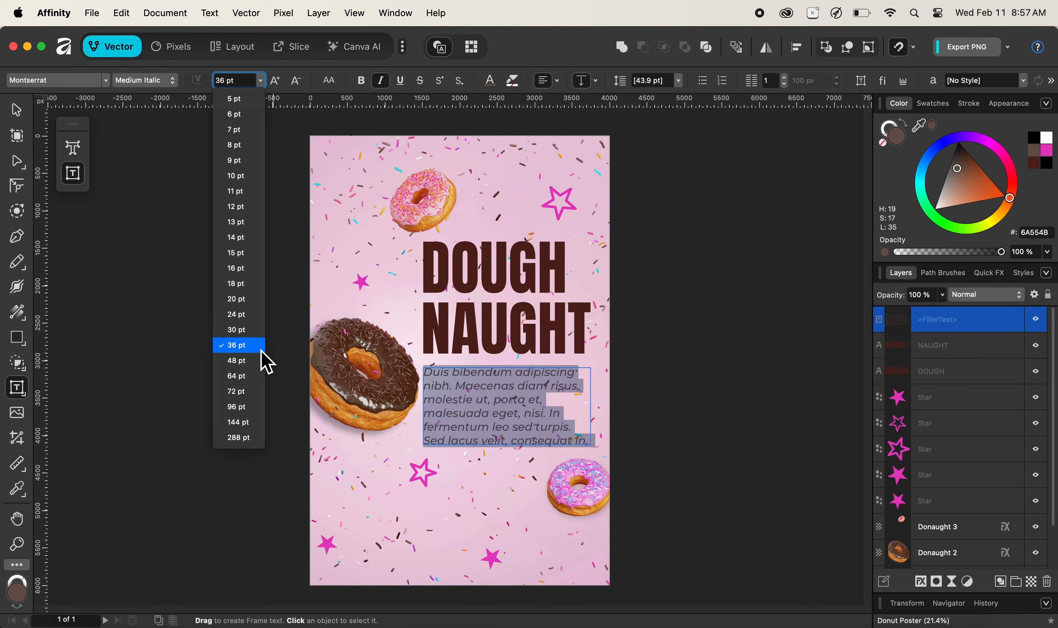
{"action": "left_click", "coordinate": [263, 332]}
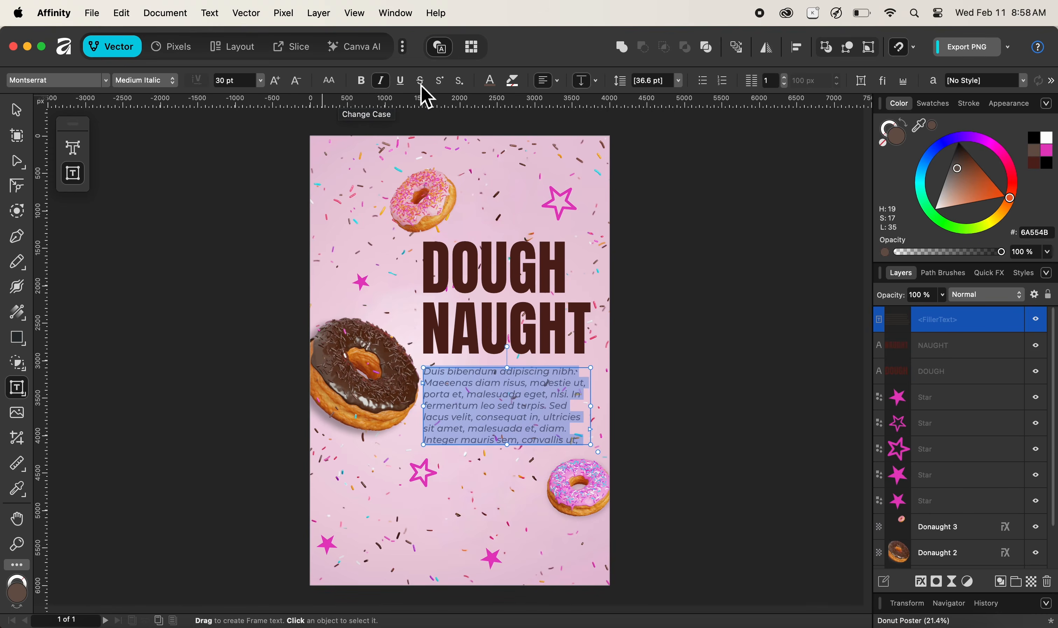
{"action": "left_click", "coordinate": [366, 85]}
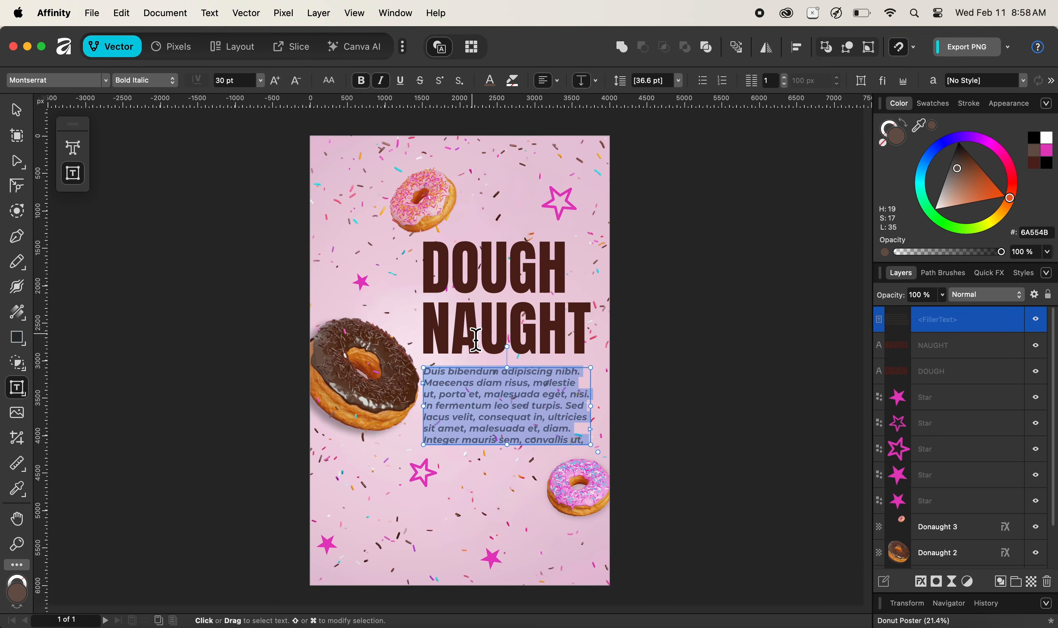
Try right alignment on the filler text and restore its left alignment
{"action": "left_click", "coordinate": [558, 82]}
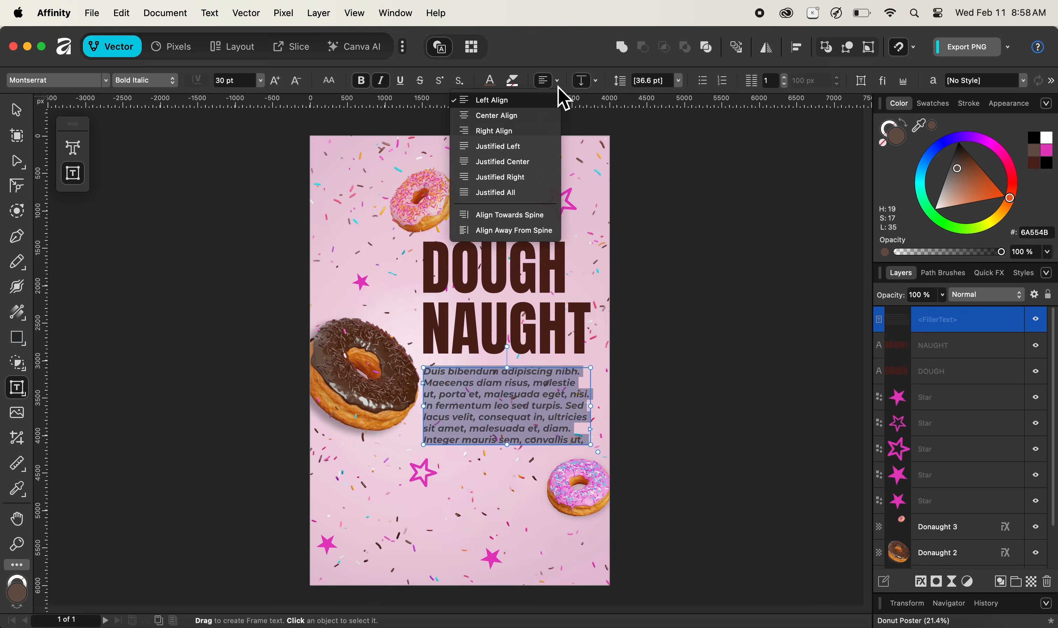
{"action": "left_click", "coordinate": [533, 134]}
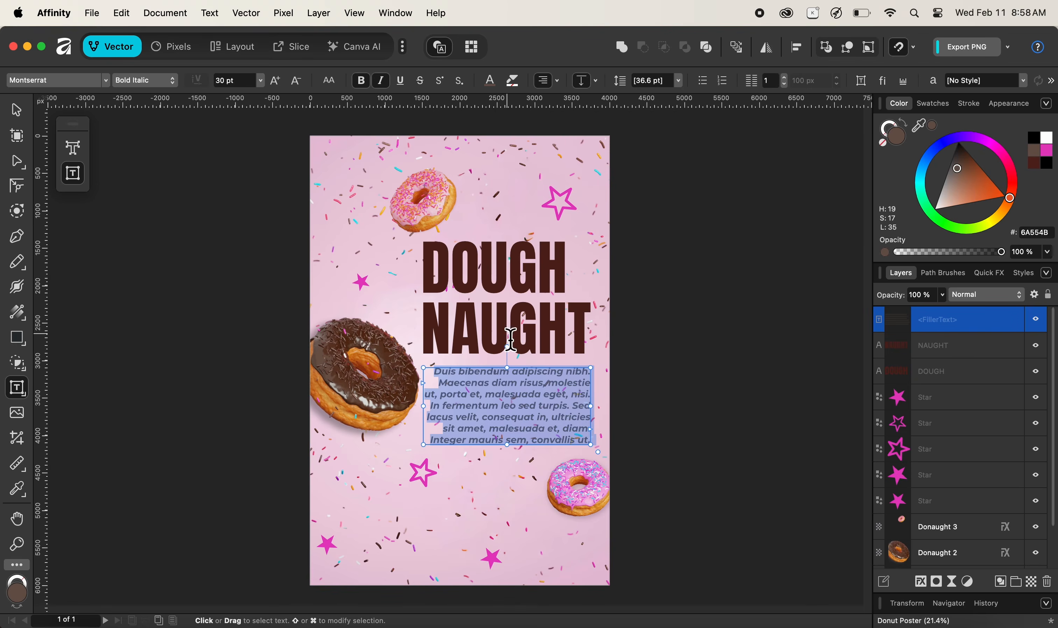
{"action": "left_click", "coordinate": [557, 83]}
{"action": "left_click", "coordinate": [557, 101]}
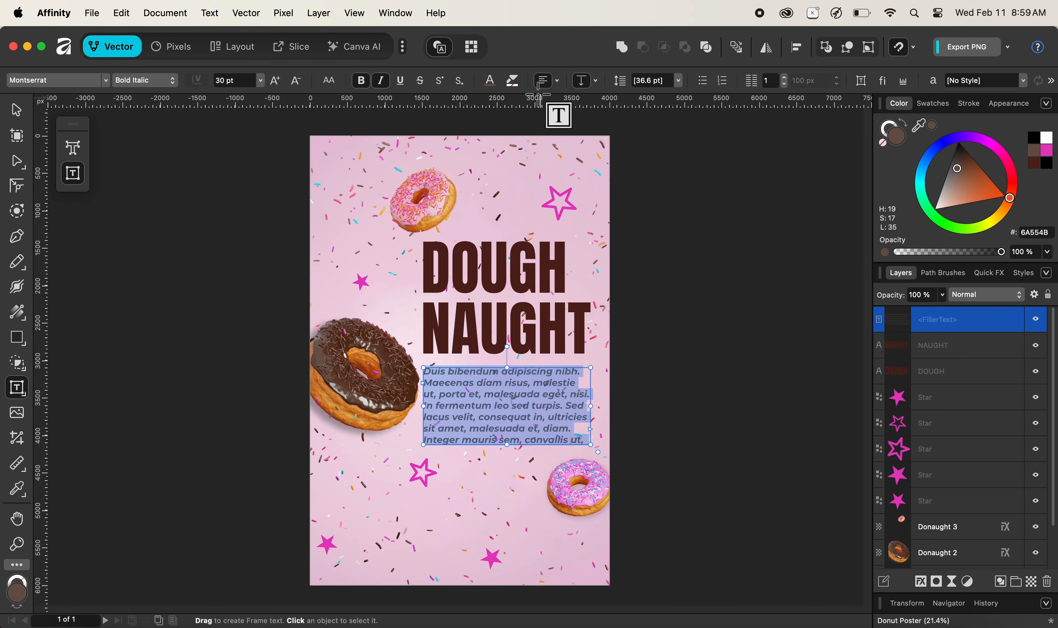
Set the filler text's tracking to 2‰ and its leading override to 37 pt
{"action": "left_click", "coordinate": [936, 82]}
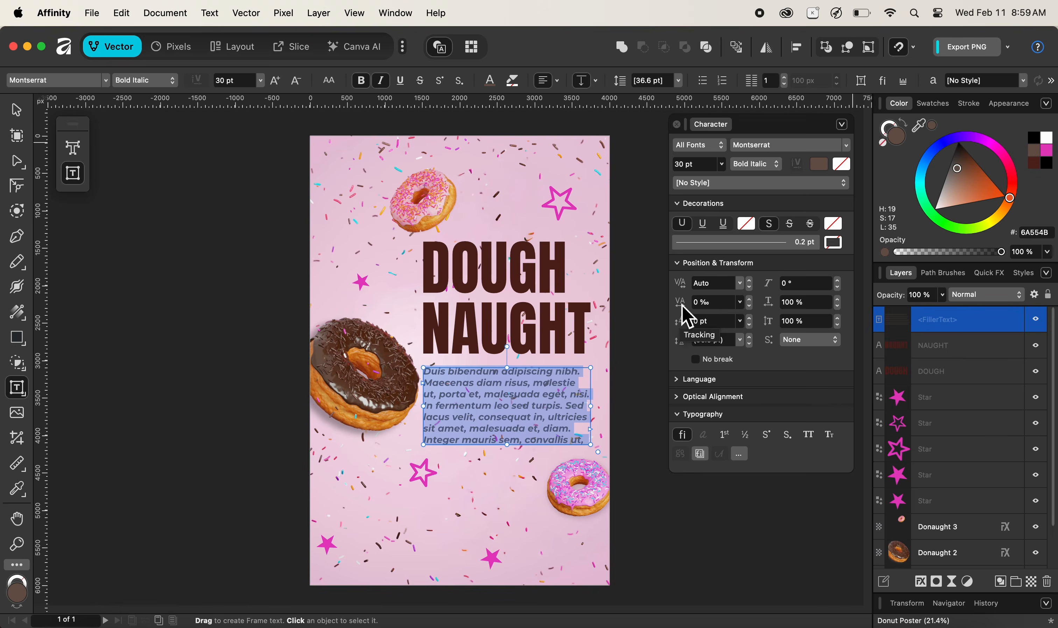
{"action": "left_click_drag", "start_coordinate": [684, 306], "coordinate": [684, 306]}
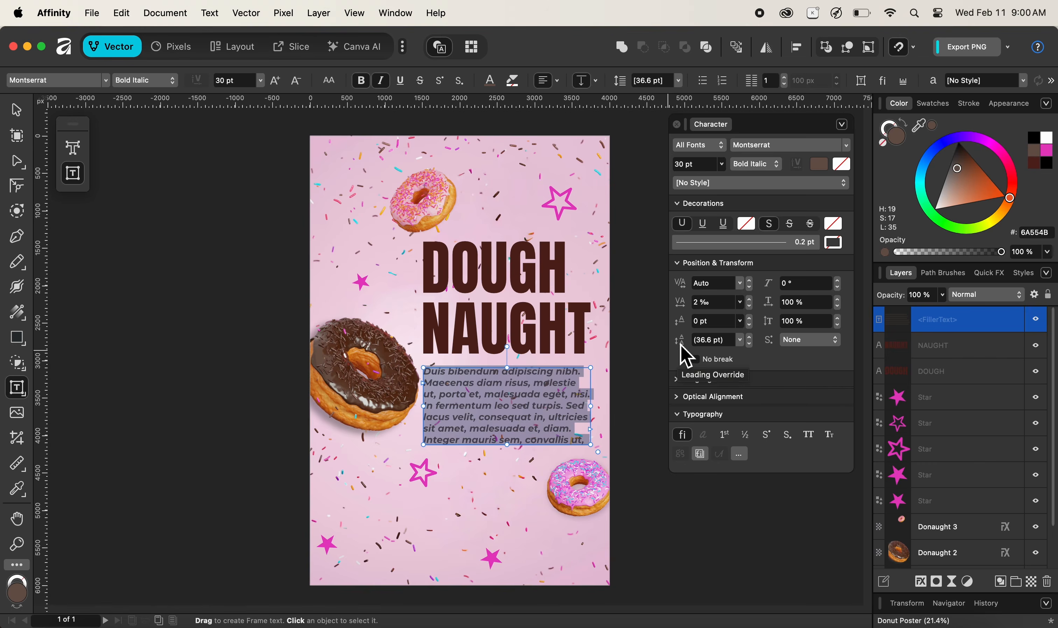
{"action": "left_click_drag", "start_coordinate": [682, 347], "coordinate": [686, 347]}
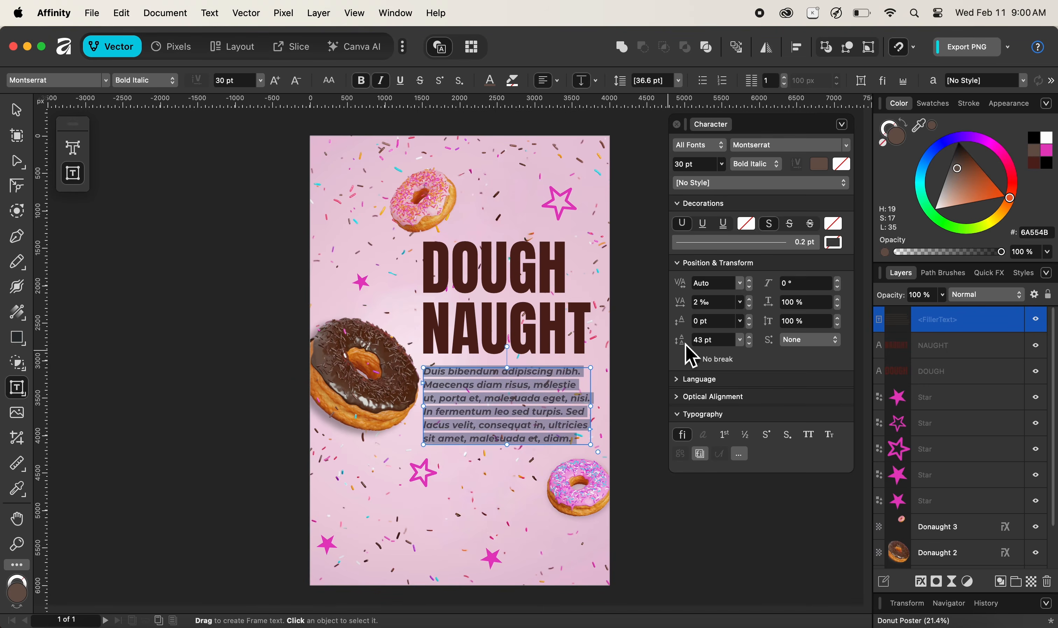
{"action": "left_click_drag", "start_coordinate": [686, 347], "coordinate": [682, 348]}
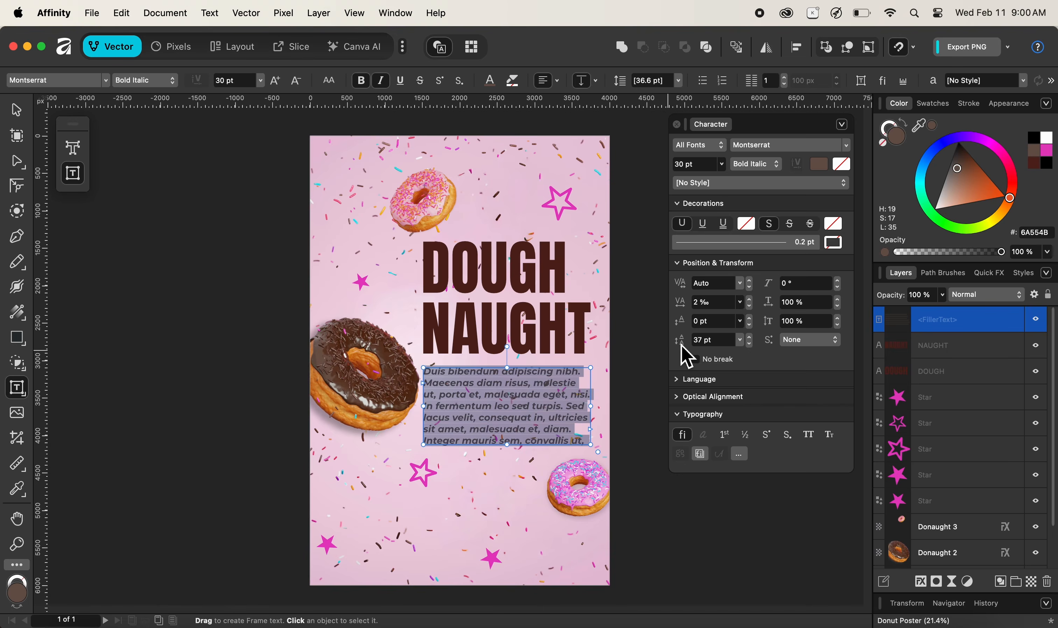
Set the filler text's leading override to 40 pt and justify the paragraph with its last line aligned left
{"action": "left_click_drag", "start_coordinate": [686, 357], "coordinate": [690, 357]}
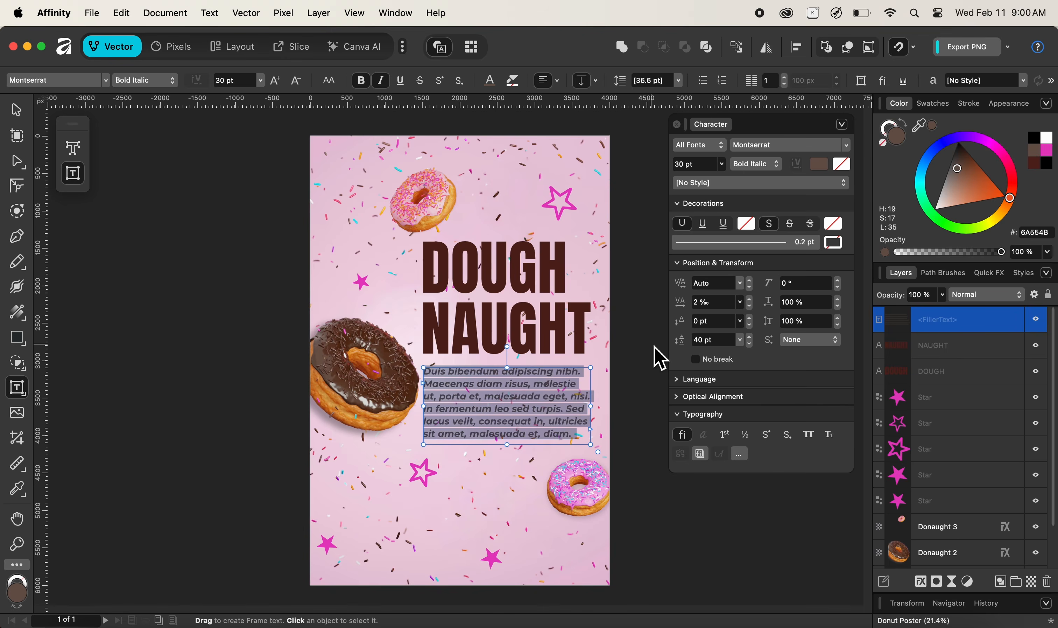
{"action": "left_click", "coordinate": [677, 125]}
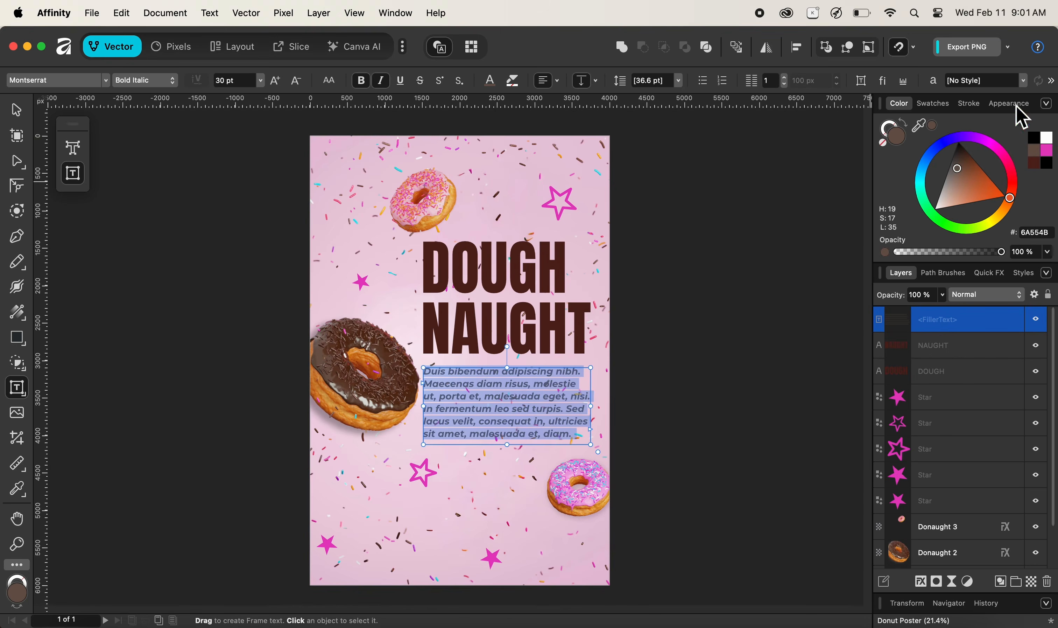
{"action": "left_click", "coordinate": [1052, 83]}
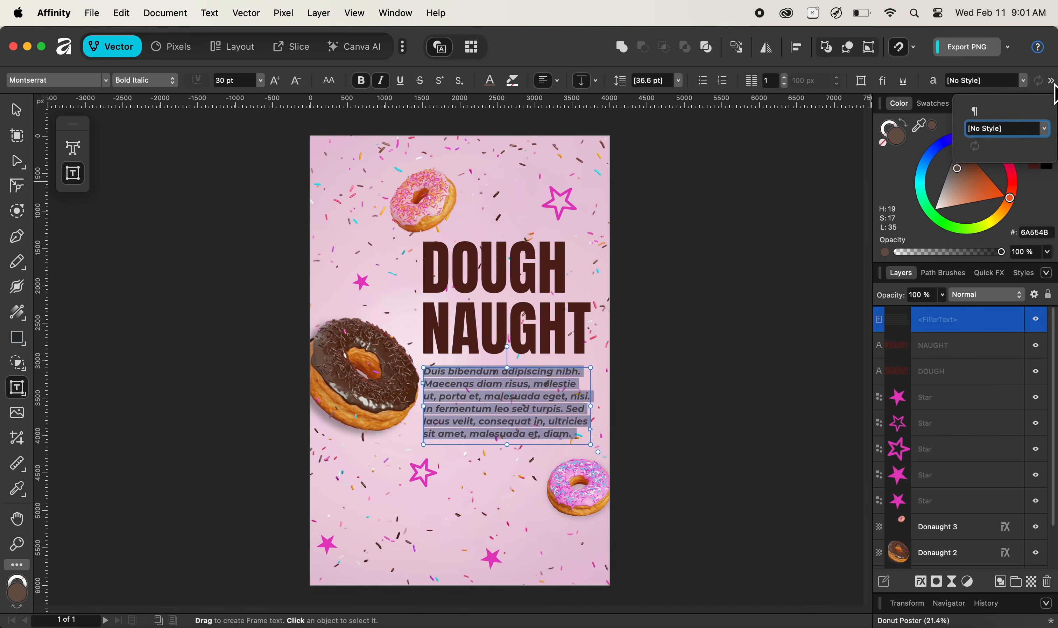
{"action": "left_click", "coordinate": [975, 111]}
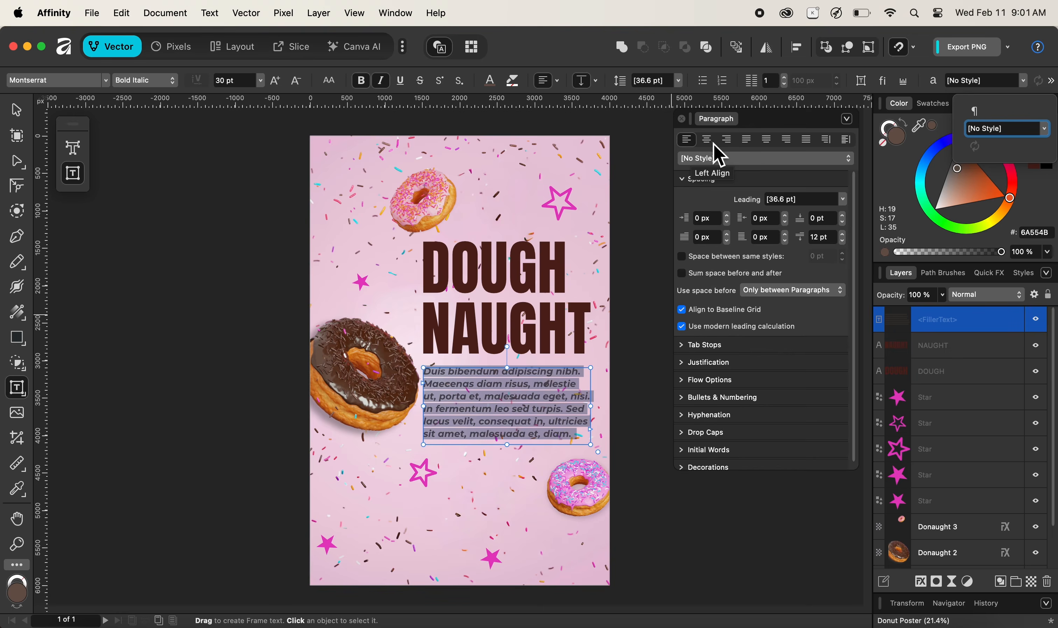
{"action": "left_click", "coordinate": [747, 140]}
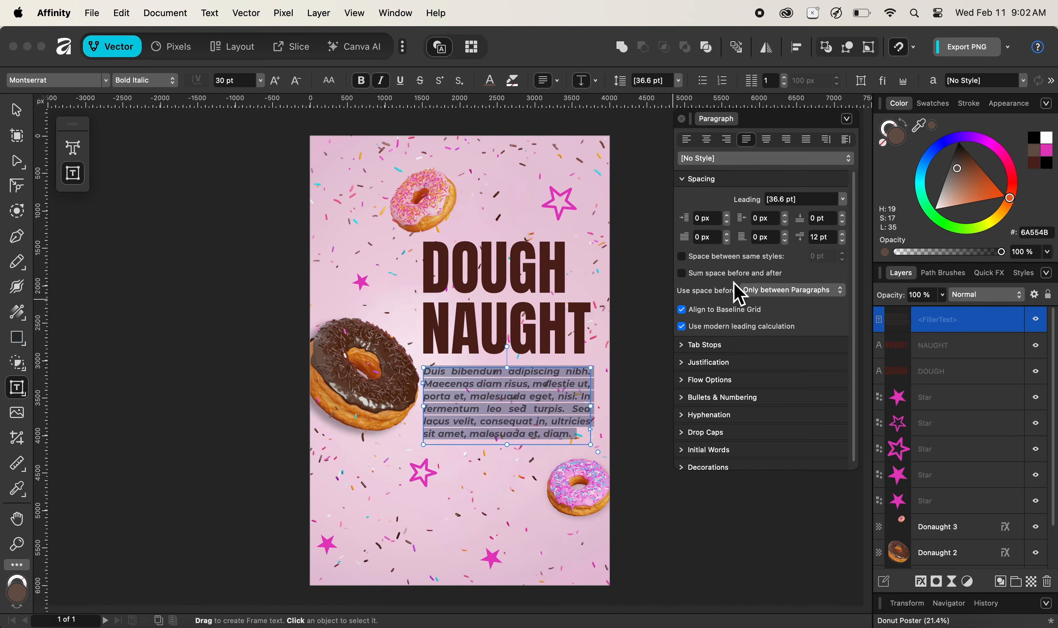
{"action": "left_click", "coordinate": [682, 119]}
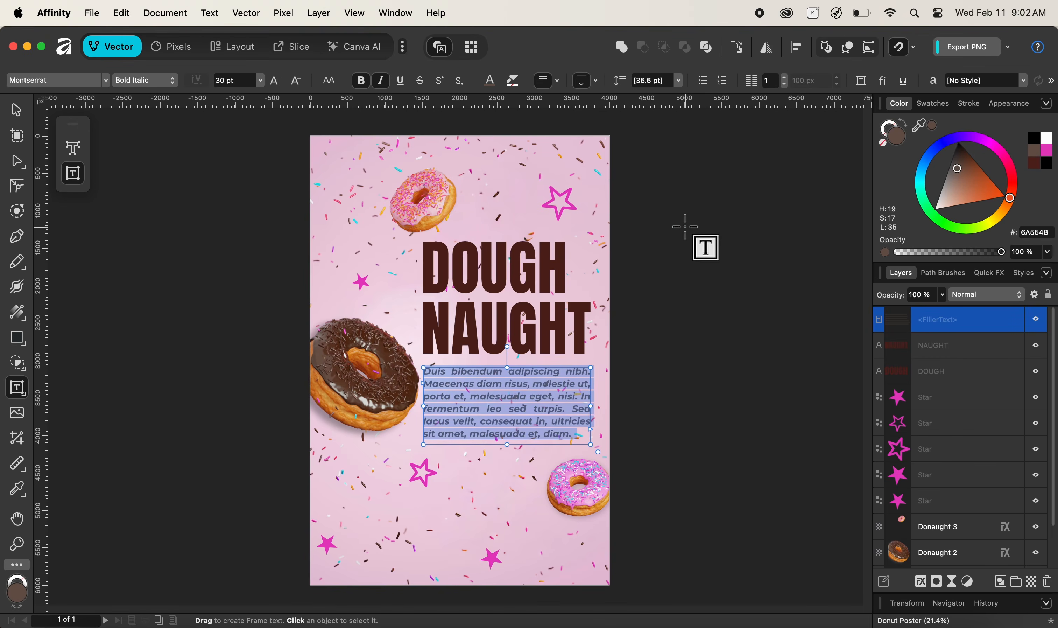
Leave text editing with the Move tool and deselect the filler text frame
{"action": "type", "text": "vvvv"}
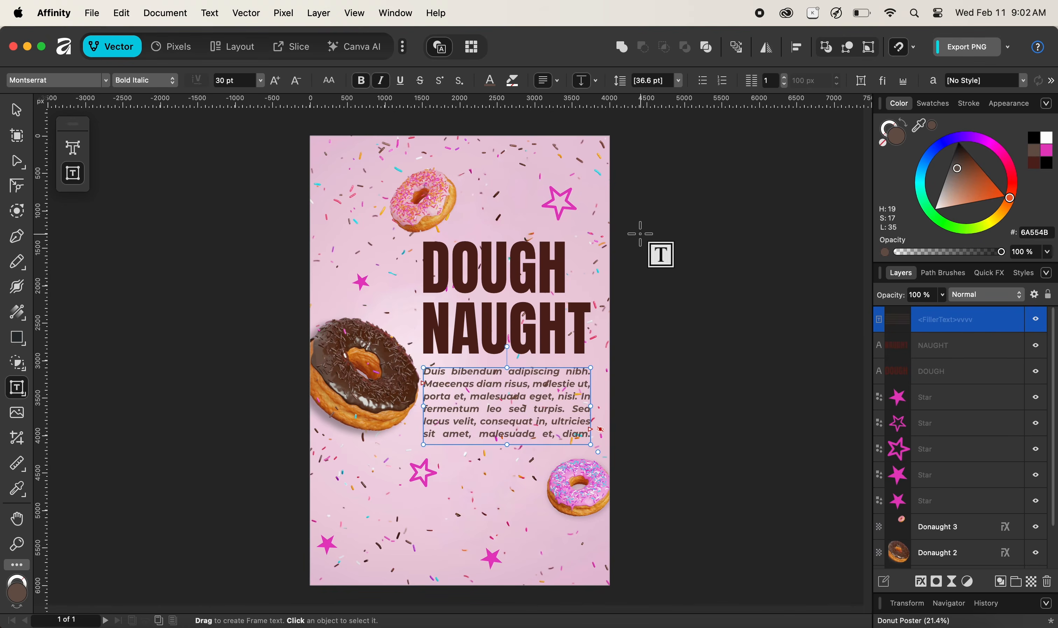
{"action": "left_click", "coordinate": [17, 111]}
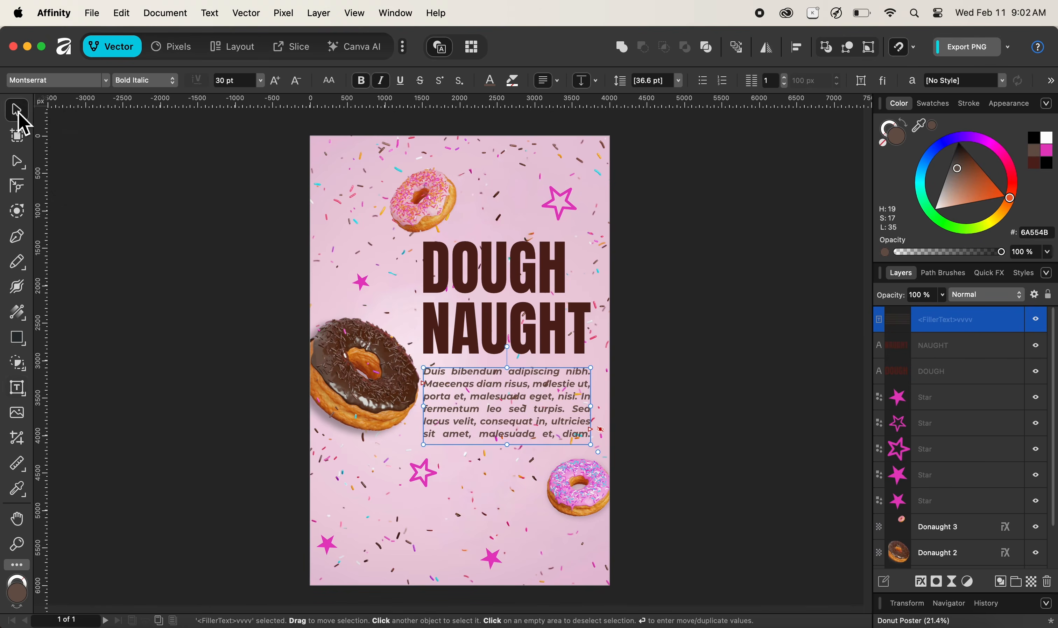
{"action": "left_click", "coordinate": [169, 423]}
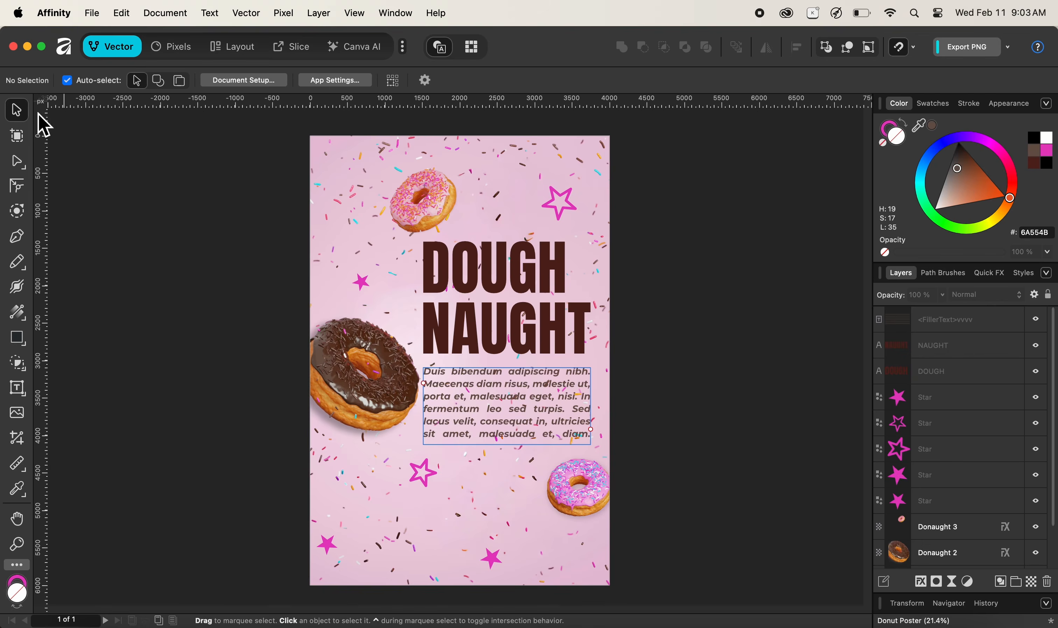
Turn off the Text Flow display to hide the outline around the filler text frame
{"action": "left_click", "coordinate": [356, 16]}
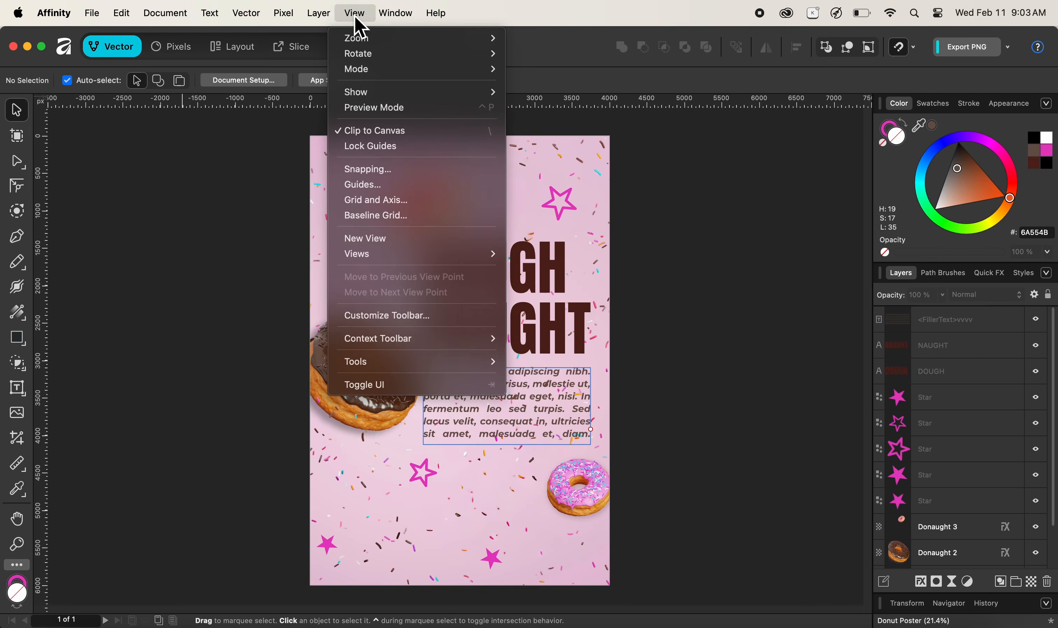
{"action": "mouse_move", "coordinate": [403, 100]}
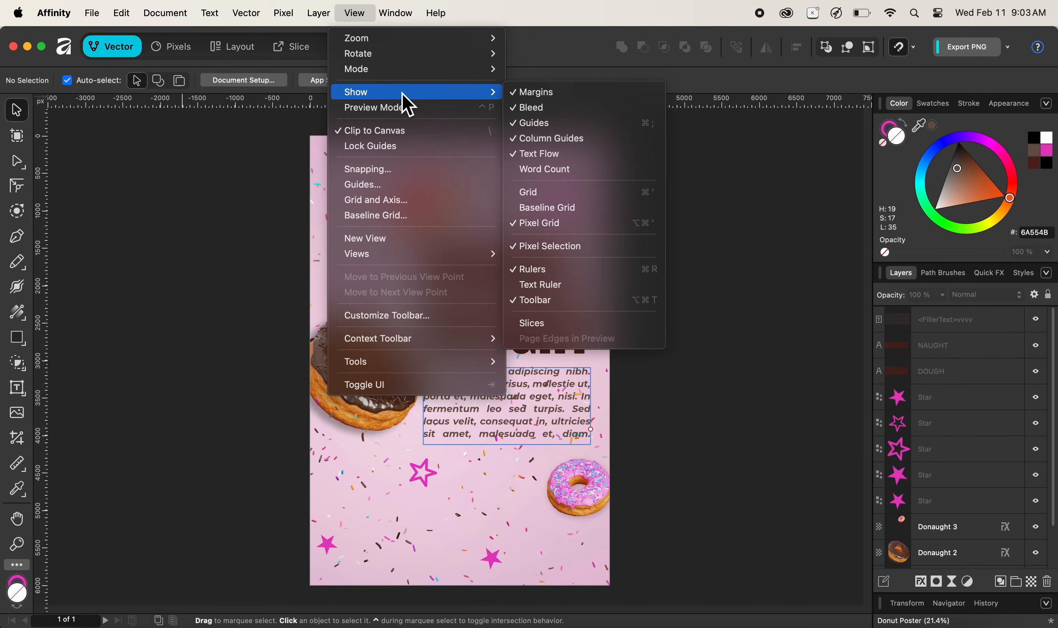
{"action": "left_click", "coordinate": [560, 158]}
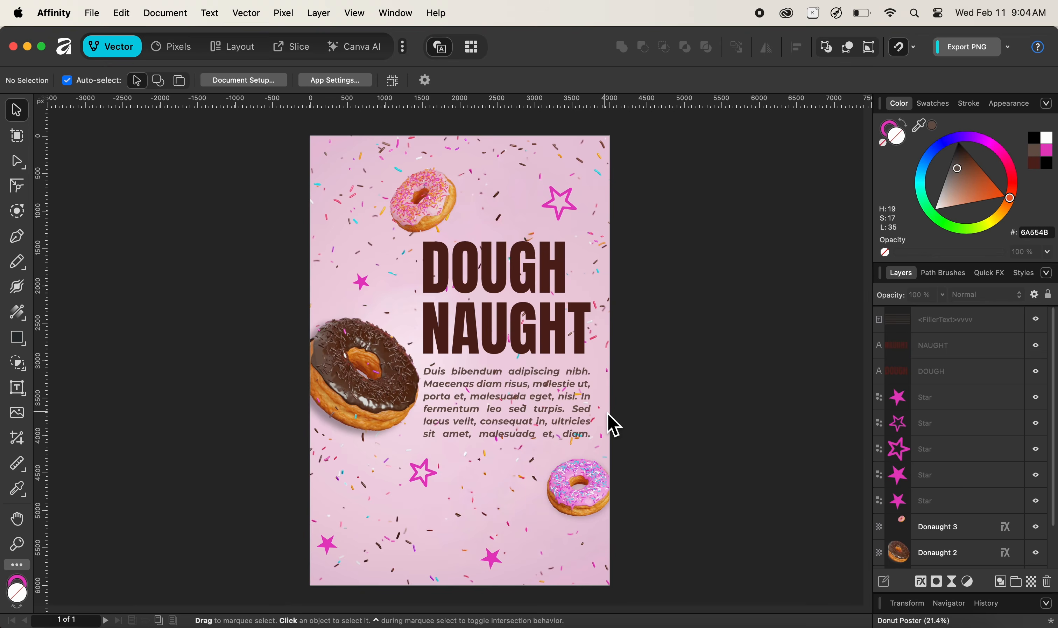
Recolour the filler text with the golden orange sampled from the chocolate donut's dough, and deselect the text
{"action": "left_click", "coordinate": [516, 426]}
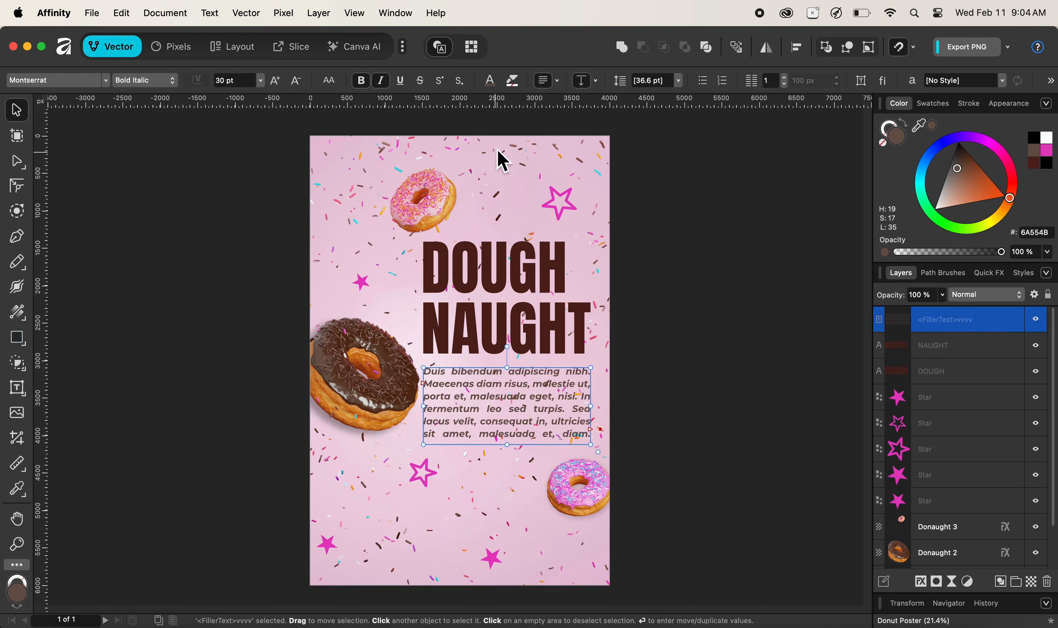
{"action": "left_click", "coordinate": [493, 83]}
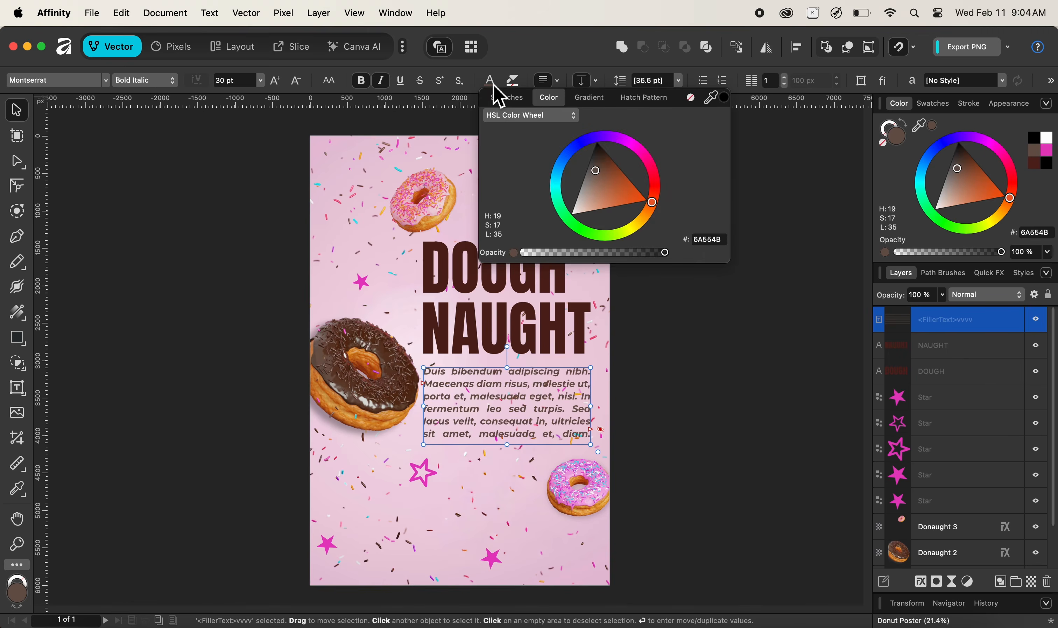
{"action": "left_click", "coordinate": [711, 99]}
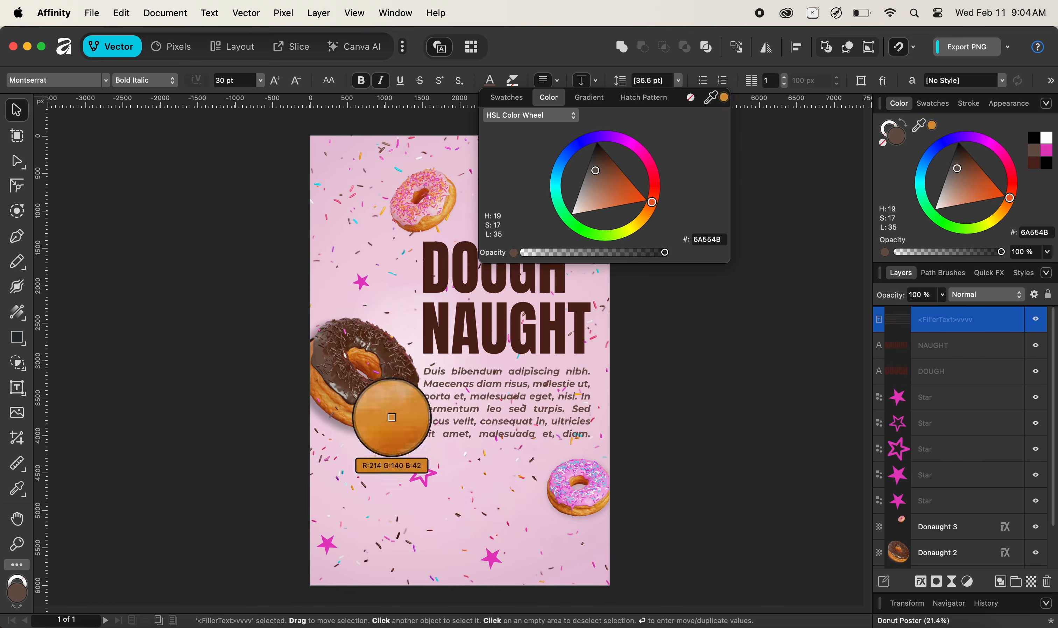
{"action": "left_click", "coordinate": [329, 355]}
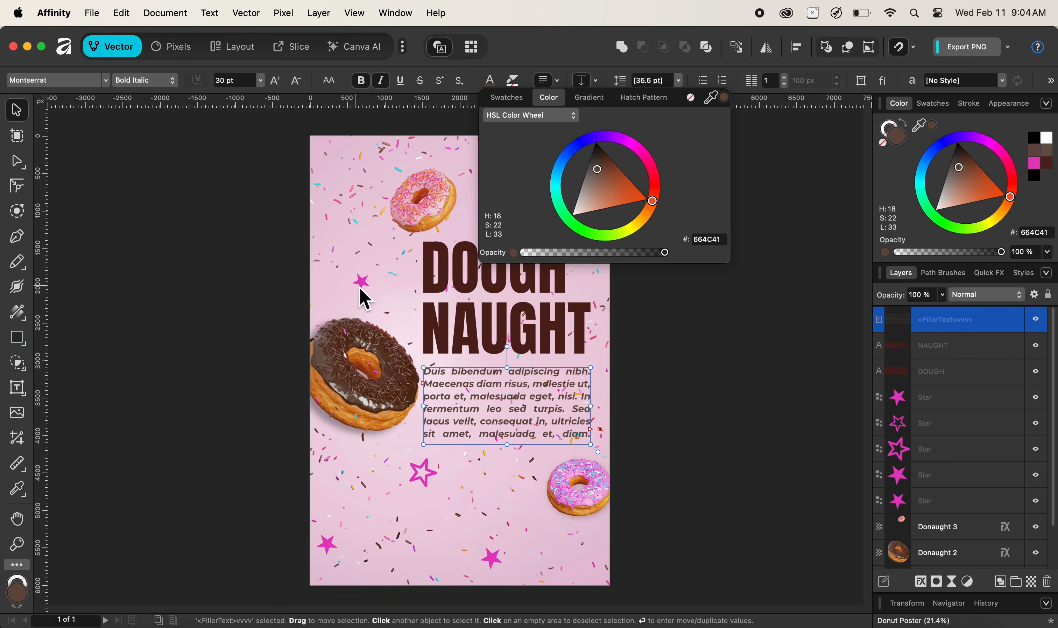
{"action": "left_click", "coordinate": [711, 98]}
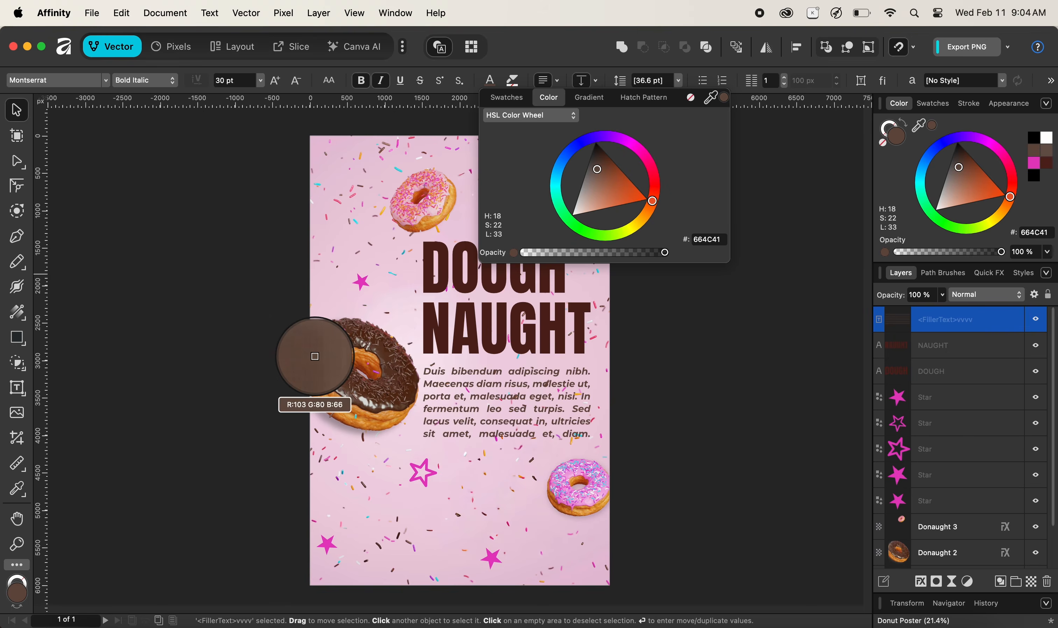
{"action": "left_click_drag", "start_coordinate": [315, 356], "coordinate": [338, 399]}
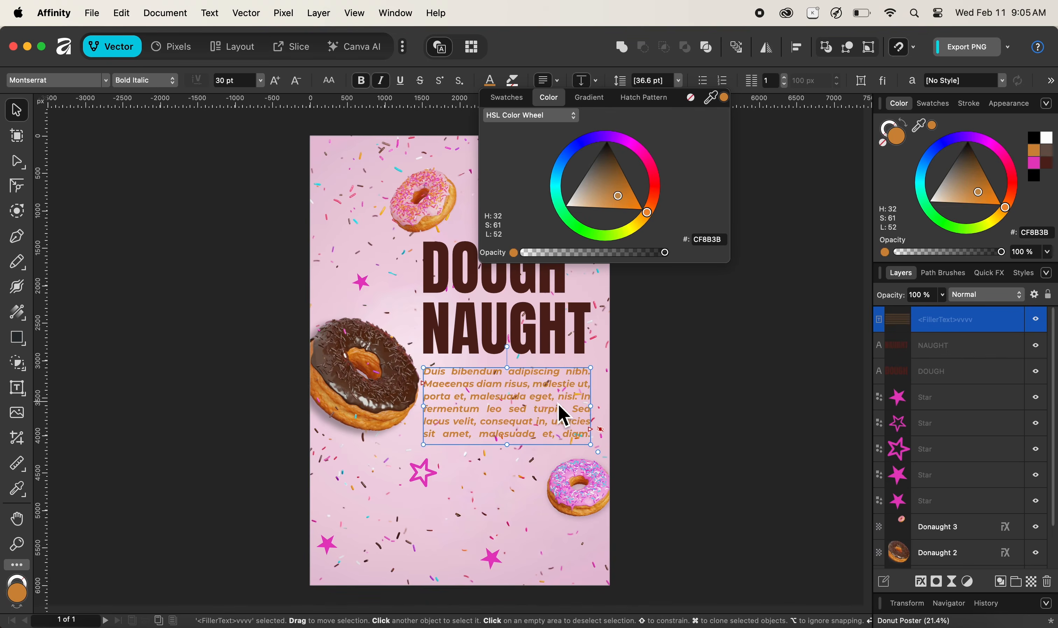
{"action": "left_click", "coordinate": [726, 356]}
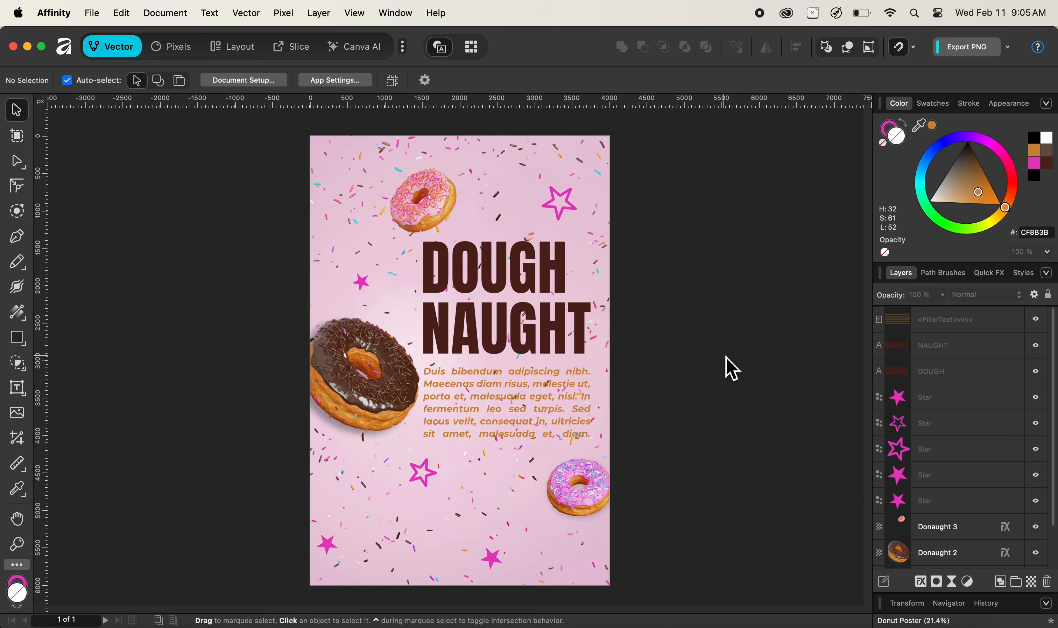